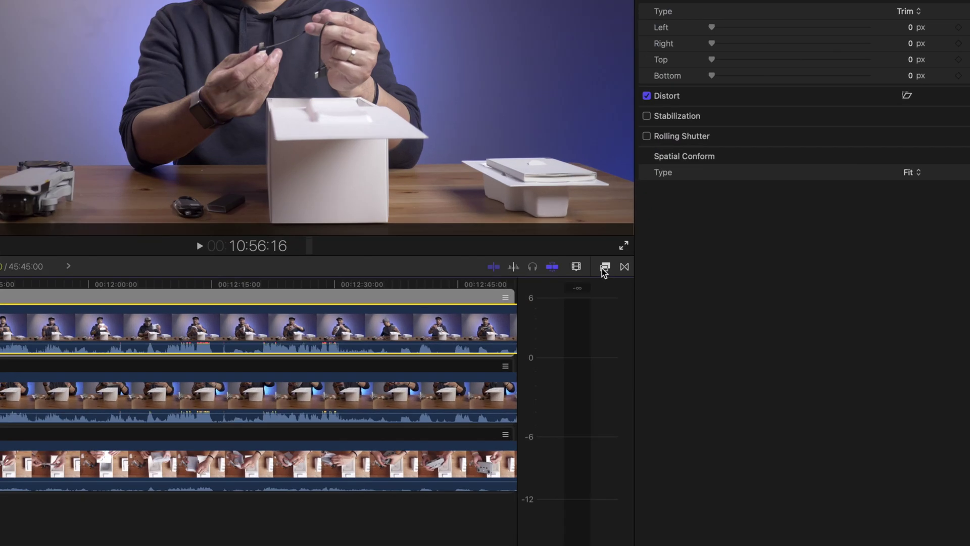
# - Apply the Cinema Grade video effect to the multicam clip and bring up its grading controls
pyautogui.click(756, 291)
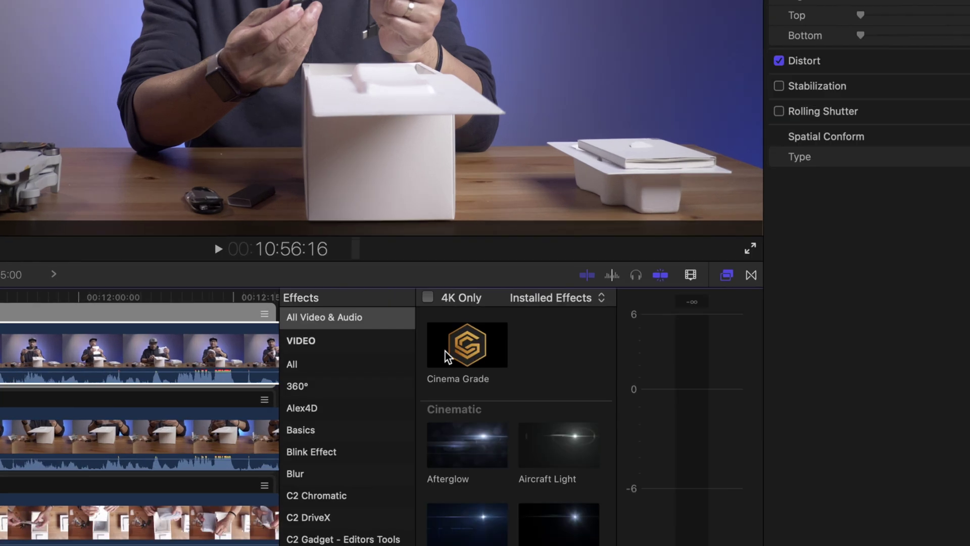
pyautogui.click(380, 326)
pyautogui.doubleClick(444, 350)
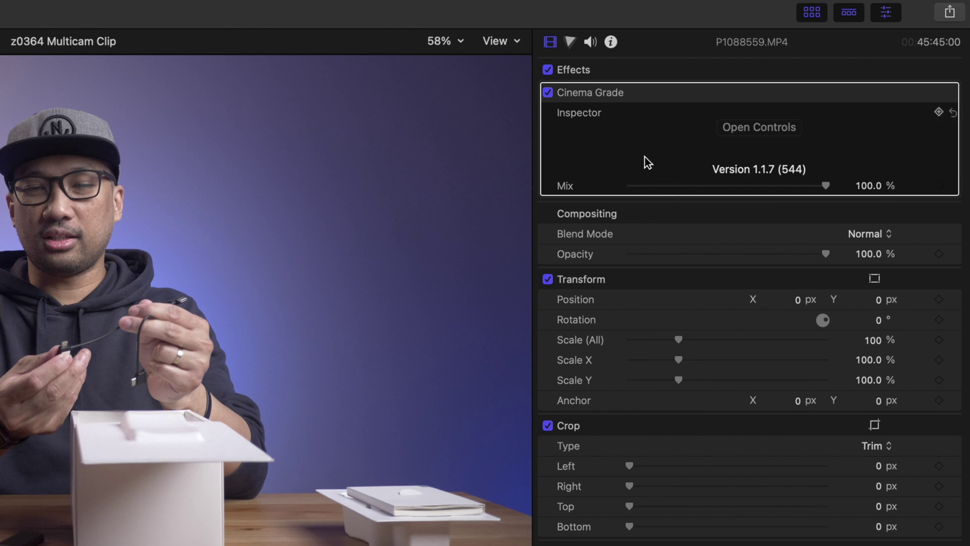
pyautogui.click(748, 130)
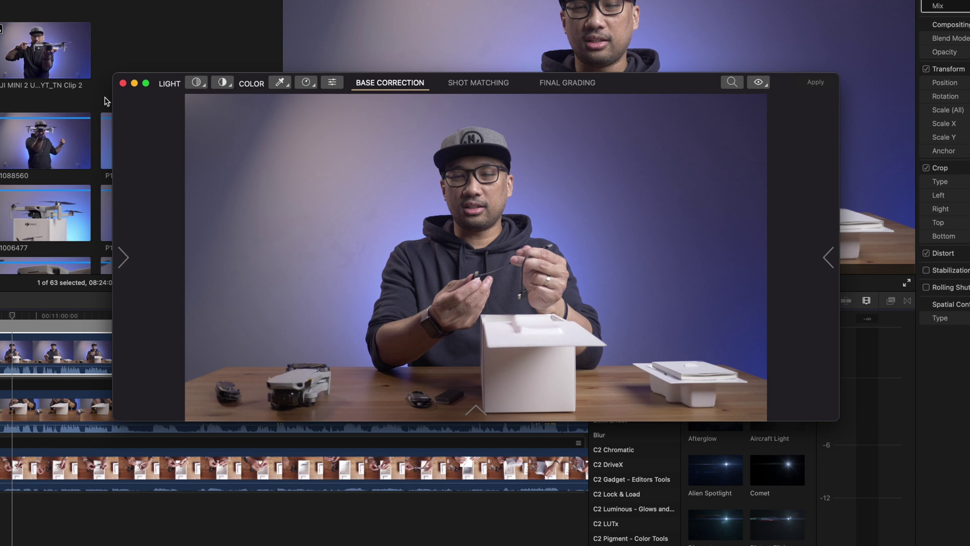
# - Scrub the clip to a frame around 11:17 and position the Cinema Grade window over the viewer
pyautogui.click(123, 83)
pyautogui.click(13, 318)
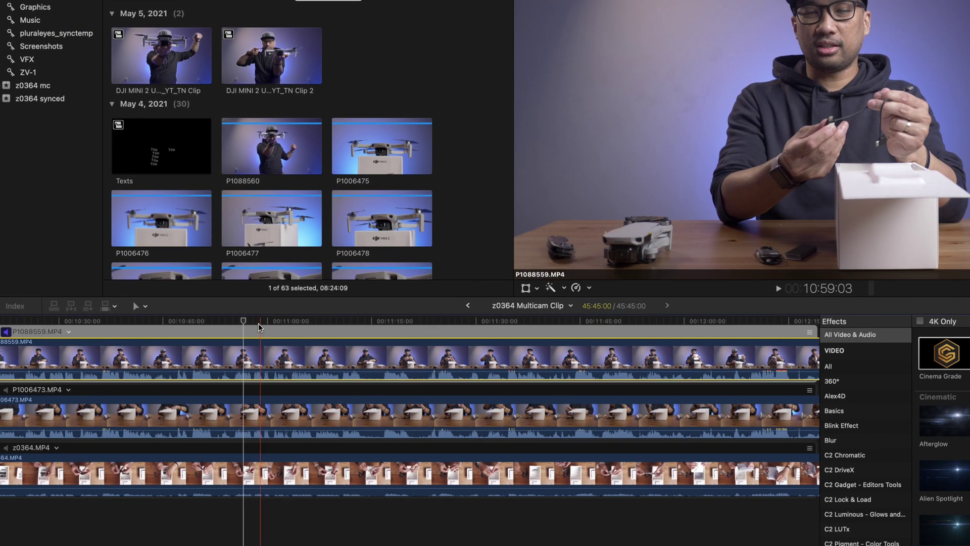
pyautogui.moveTo(243, 326); pyautogui.dragTo(361, 323)
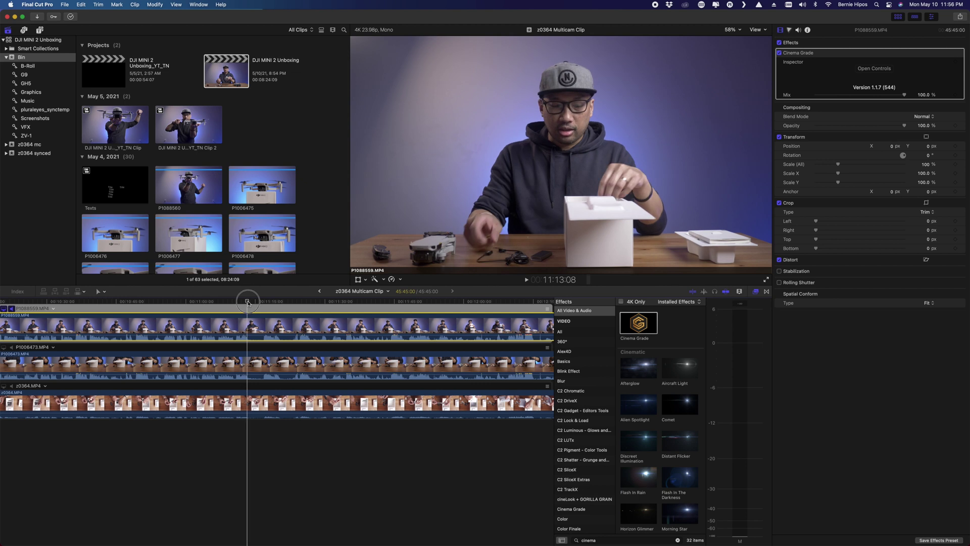
pyautogui.moveTo(248, 302); pyautogui.dragTo(266, 303)
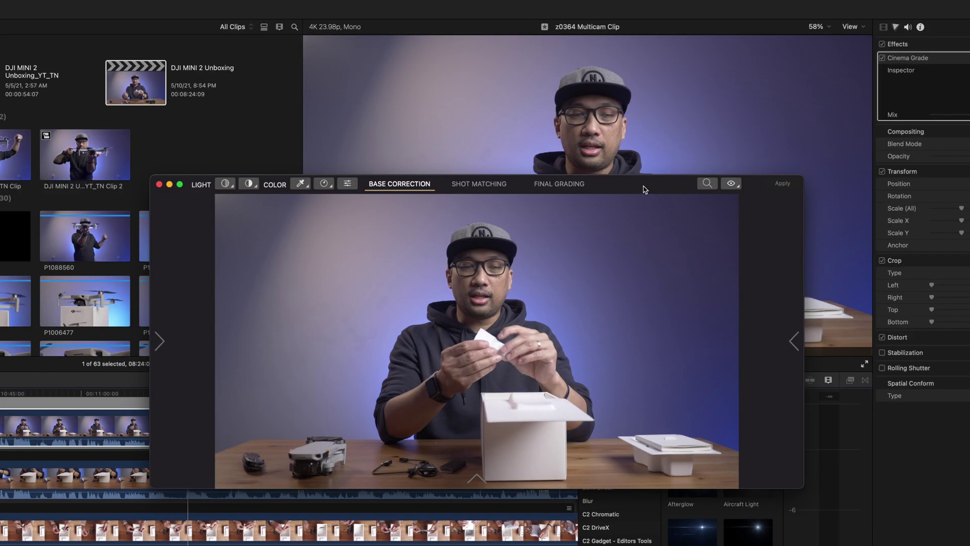
pyautogui.moveTo(689, 50); pyautogui.dragTo(469, 226)
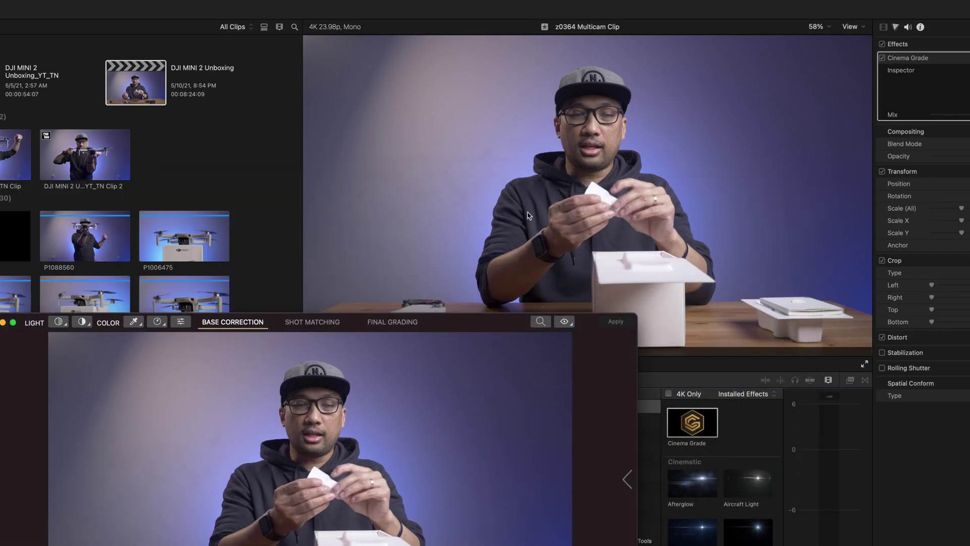
pyautogui.moveTo(73, 324); pyautogui.dragTo(183, 182)
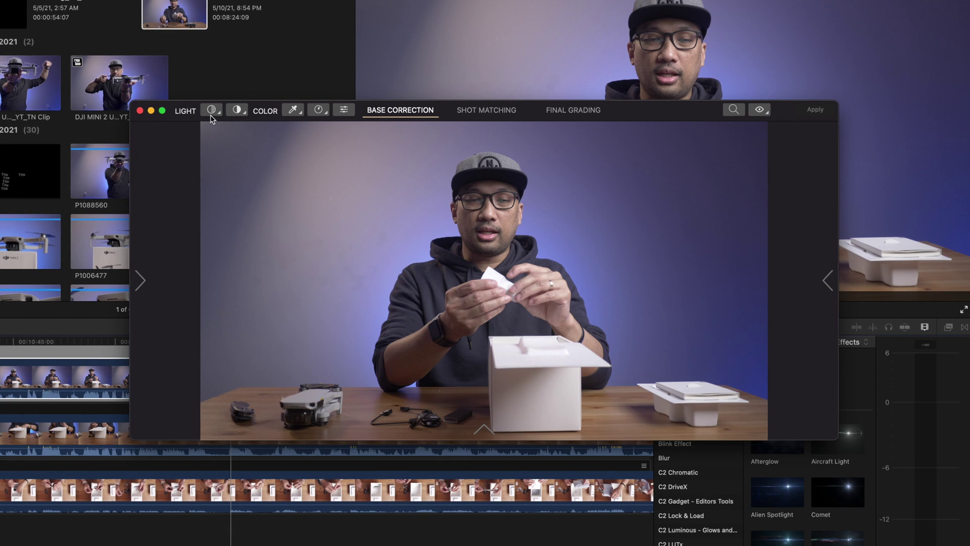
# - Switch the on-image light adjustment from Shadows/Midtones/Highlights to Contrast
pyautogui.click(205, 113)
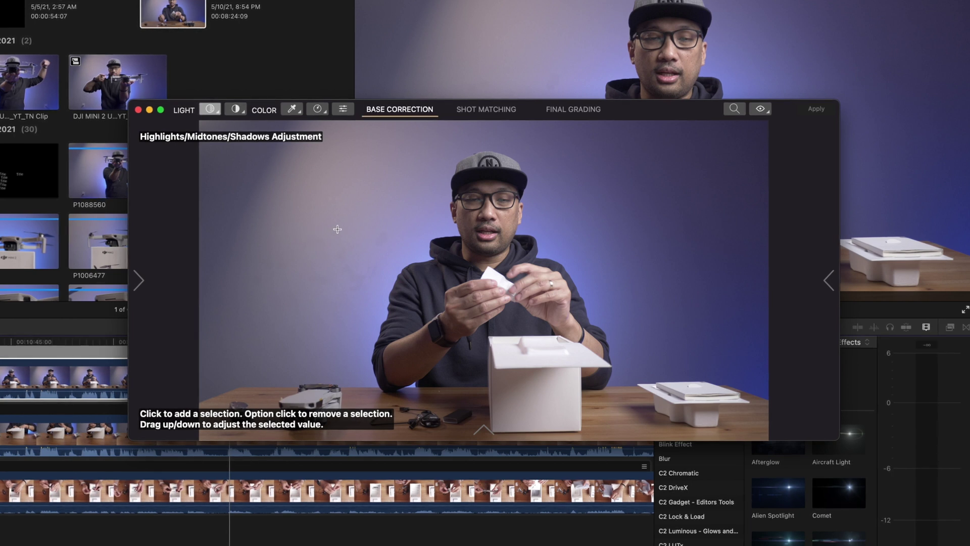
pyautogui.click(211, 110)
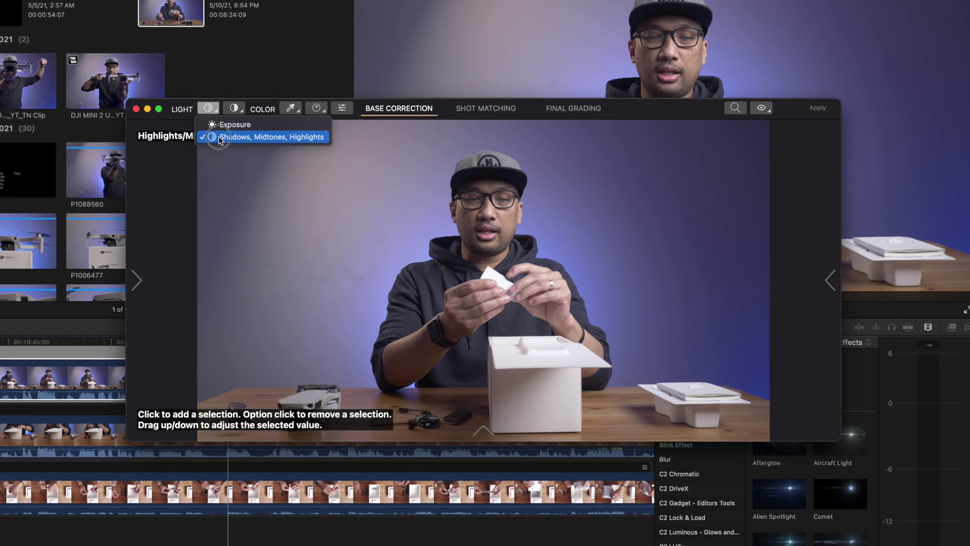
pyautogui.click(266, 137)
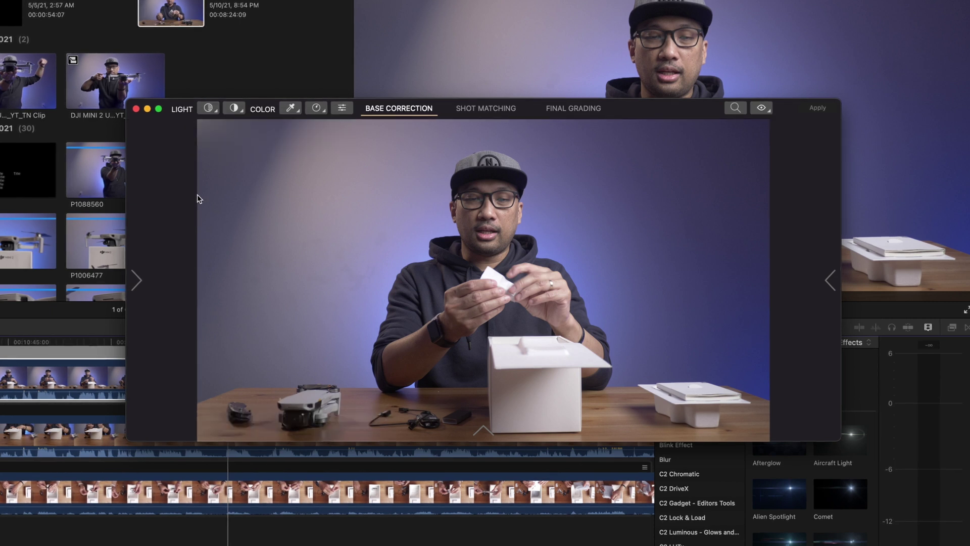
pyautogui.click(233, 108)
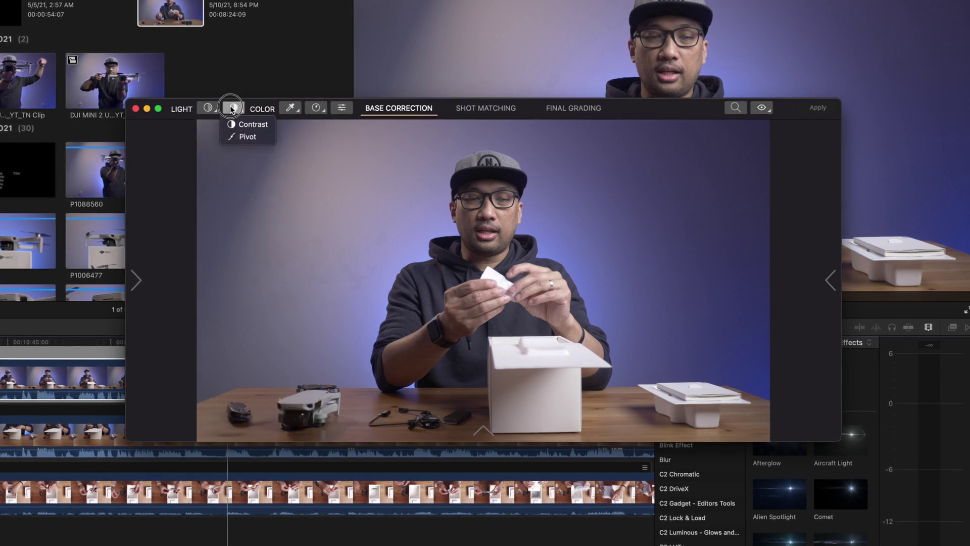
pyautogui.click(249, 123)
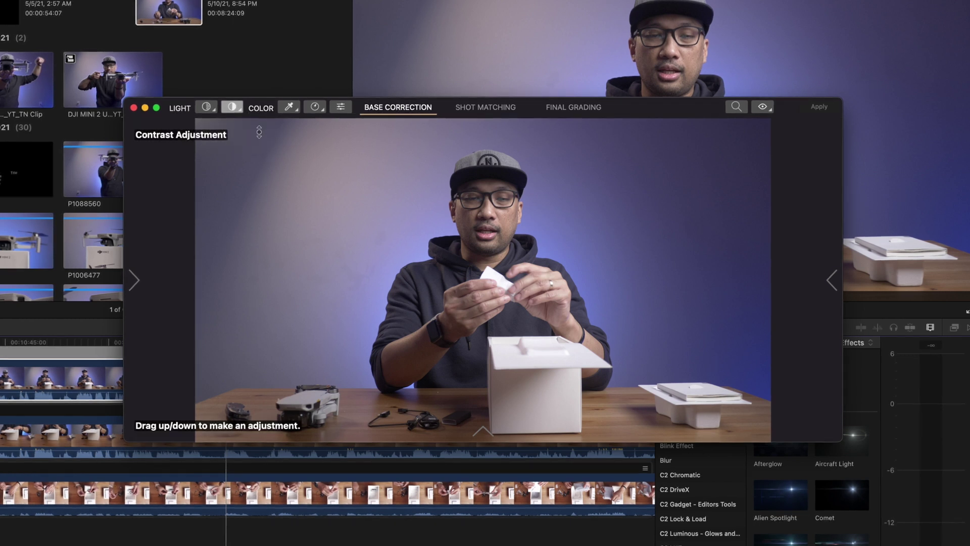
# - Try Auto White Balance with the on-image color tint tool, then undo it with Command+Z
pyautogui.click(287, 110)
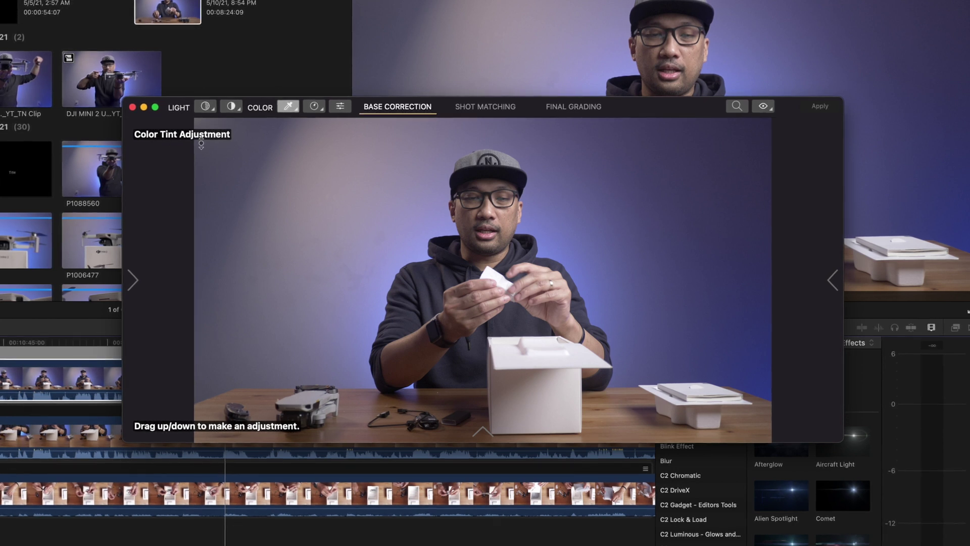
pyautogui.click(290, 109)
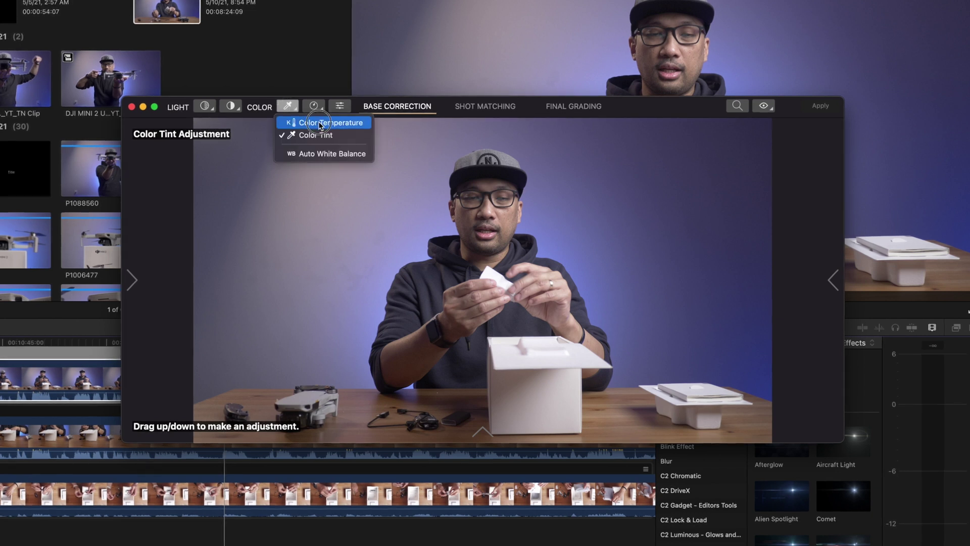
pyautogui.click(315, 157)
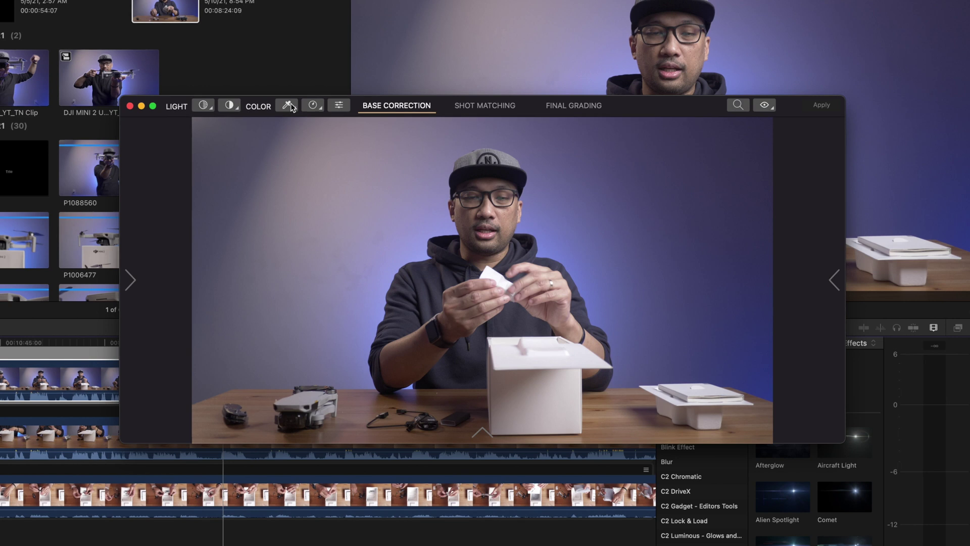
pyautogui.click(291, 107)
pyautogui.click(299, 154)
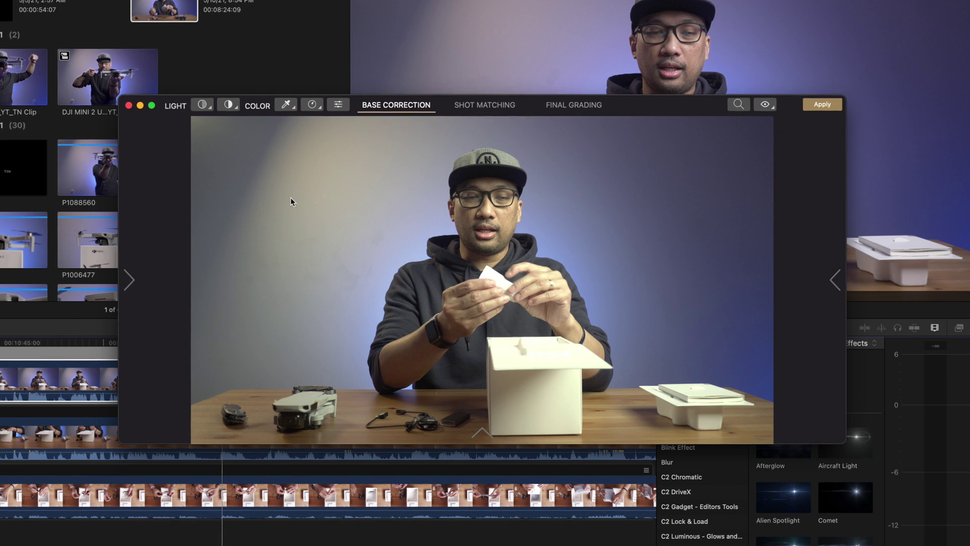
pyautogui.click(286, 107)
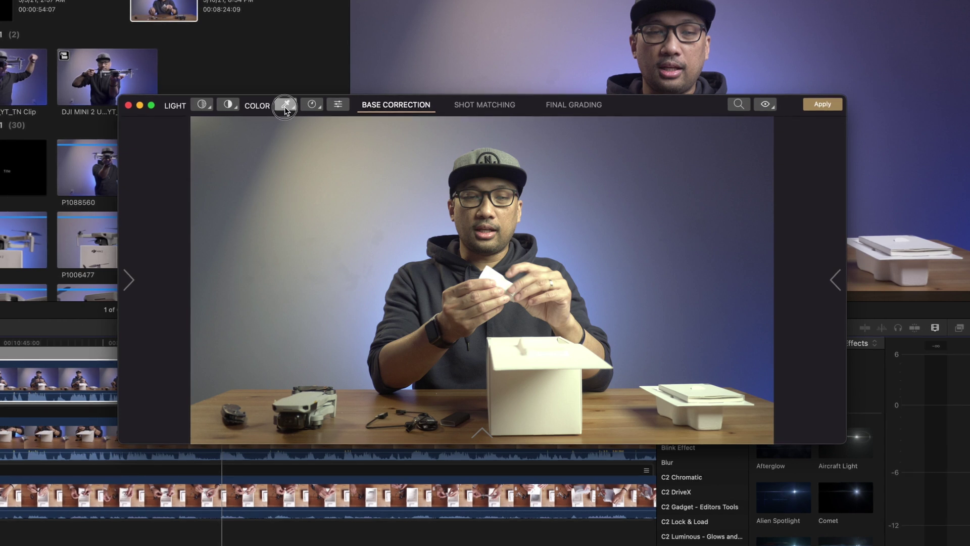
pyautogui.click(286, 108)
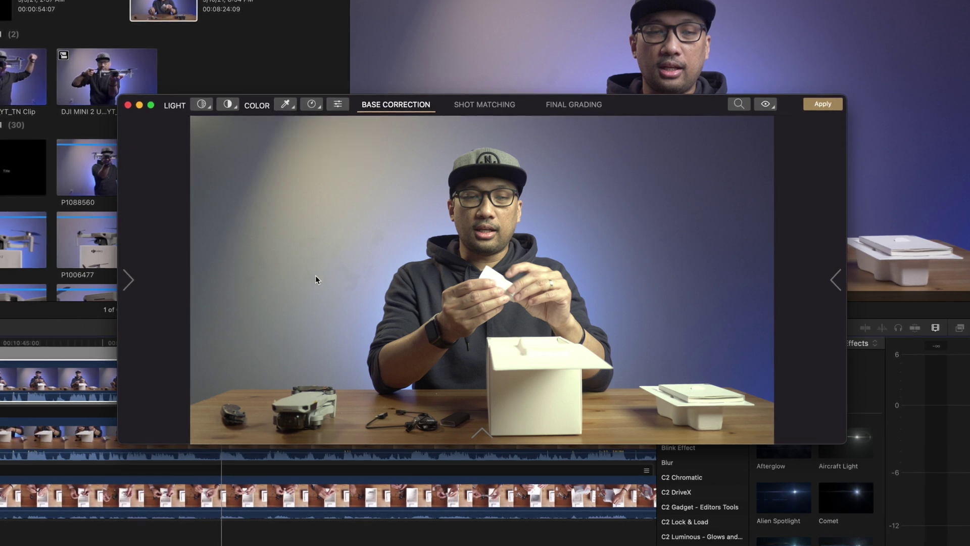
pyautogui.press('super+z')
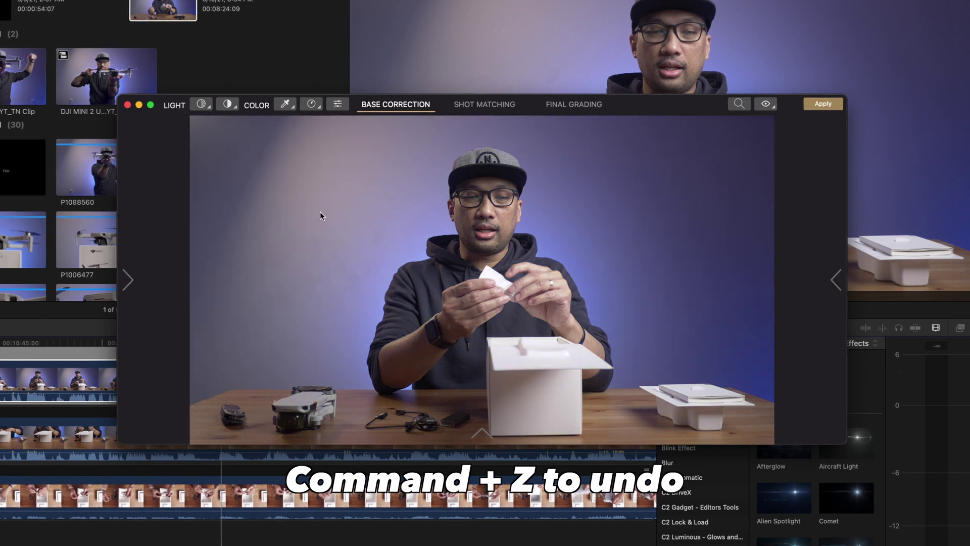
pyautogui.click(312, 104)
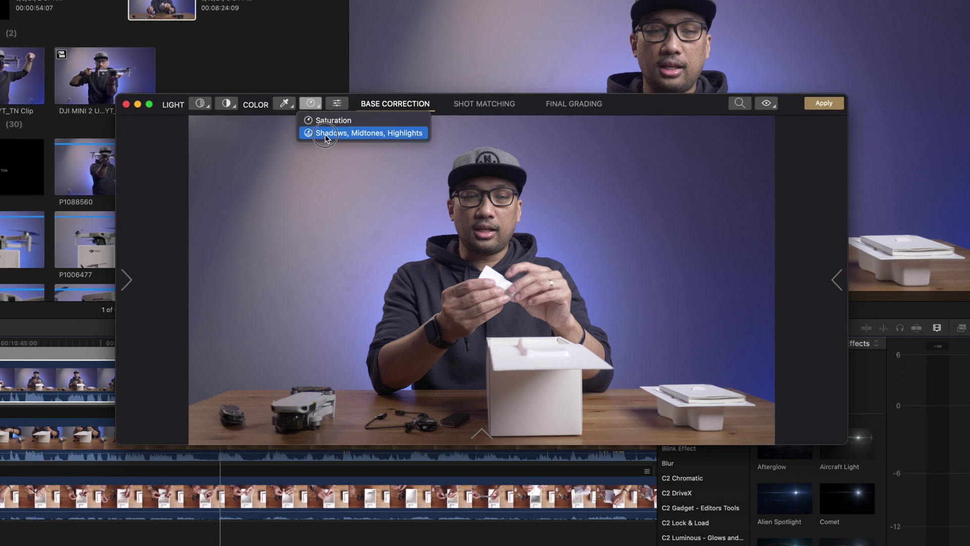
pyautogui.click(314, 104)
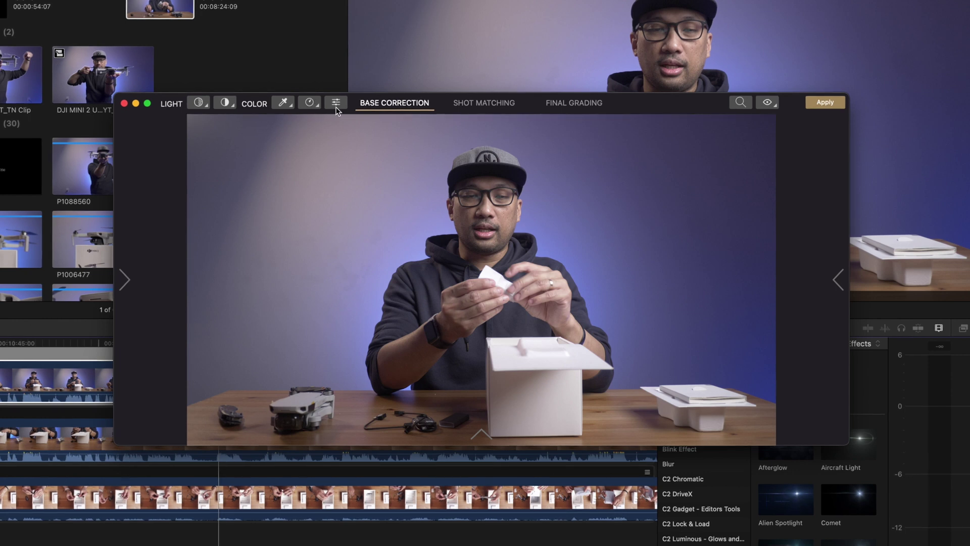
pyautogui.click(335, 103)
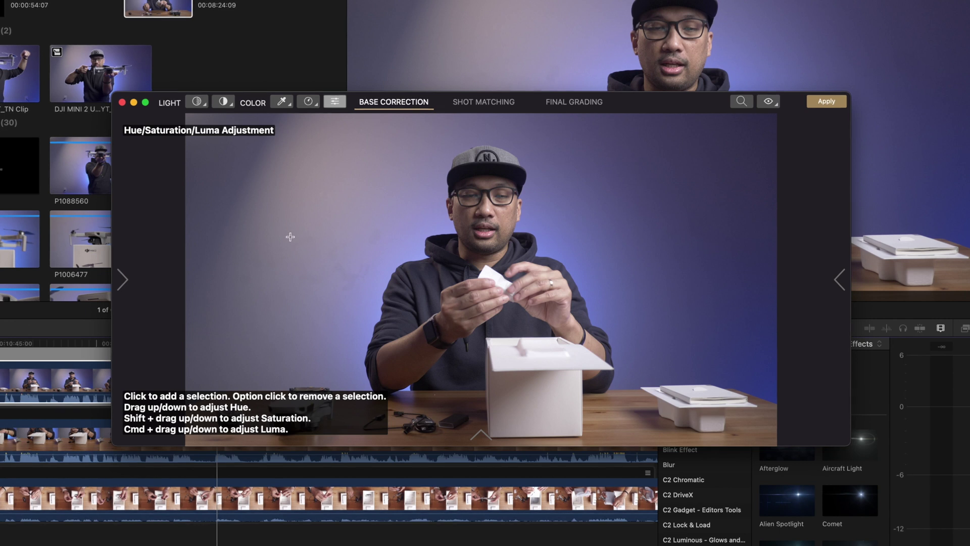
pyautogui.click(329, 105)
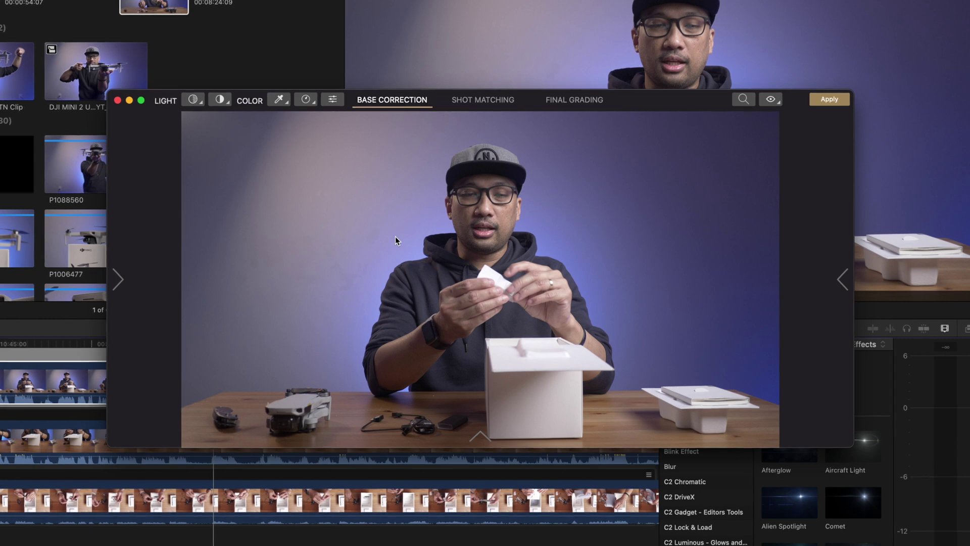
# - Switch to the Final Grading stage and slide out the Look Selection panel
pyautogui.click(578, 108)
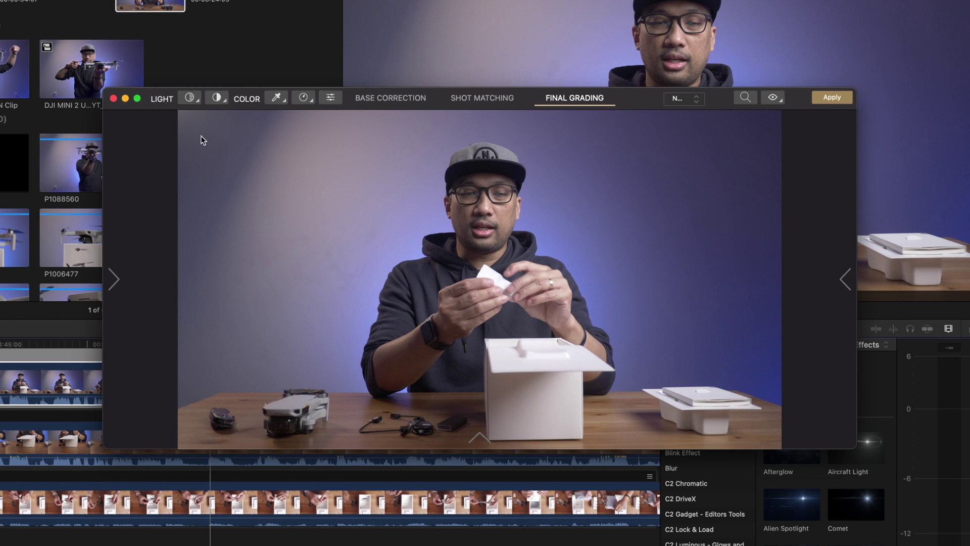
pyautogui.click(120, 277)
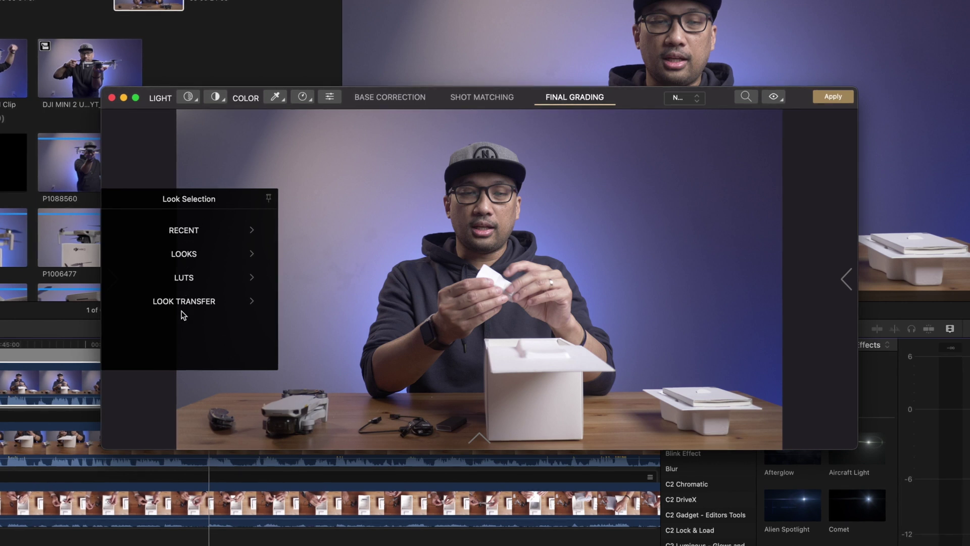
# - Search the LUTs for 'cass' and accept the Cassiterite LUT
pyautogui.click(184, 282)
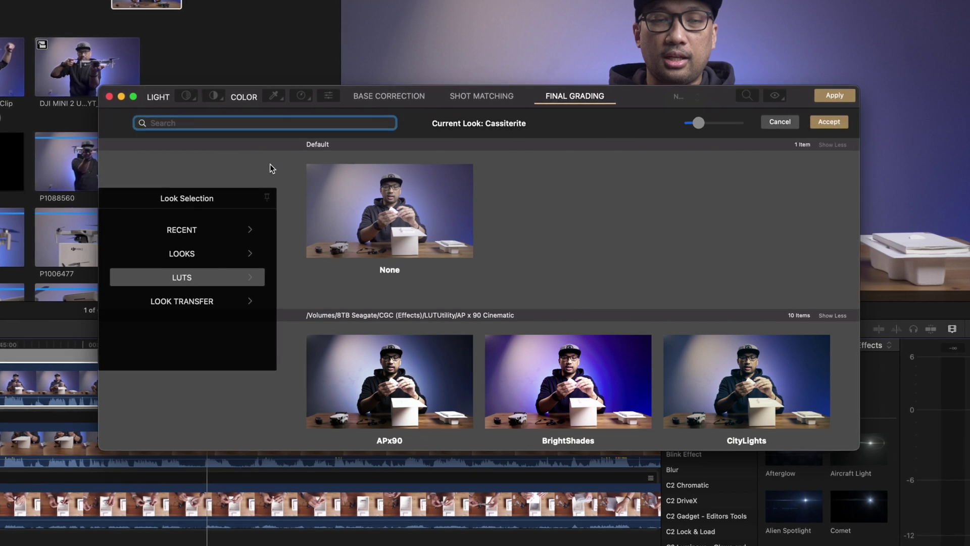
pyautogui.write('cass')
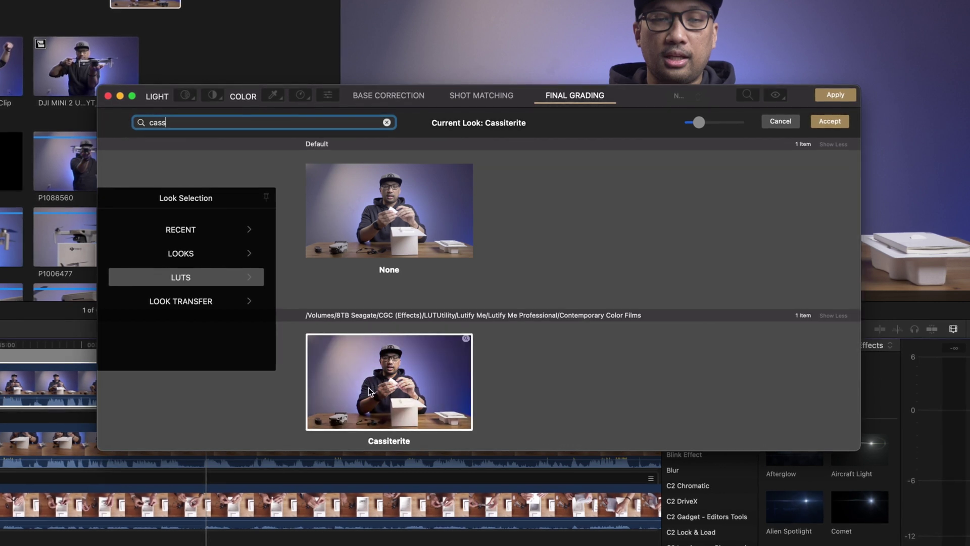
pyautogui.click(823, 122)
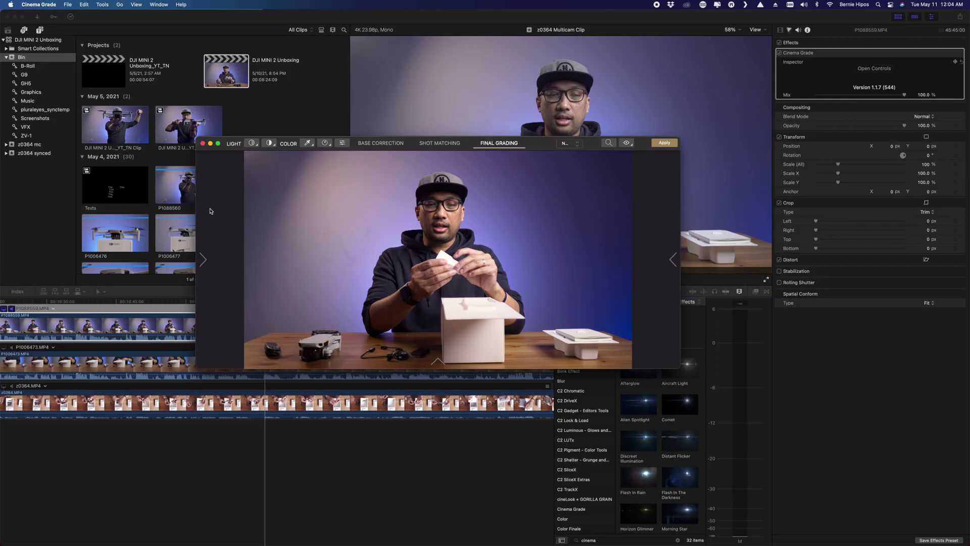
pyautogui.moveTo(118, 203)
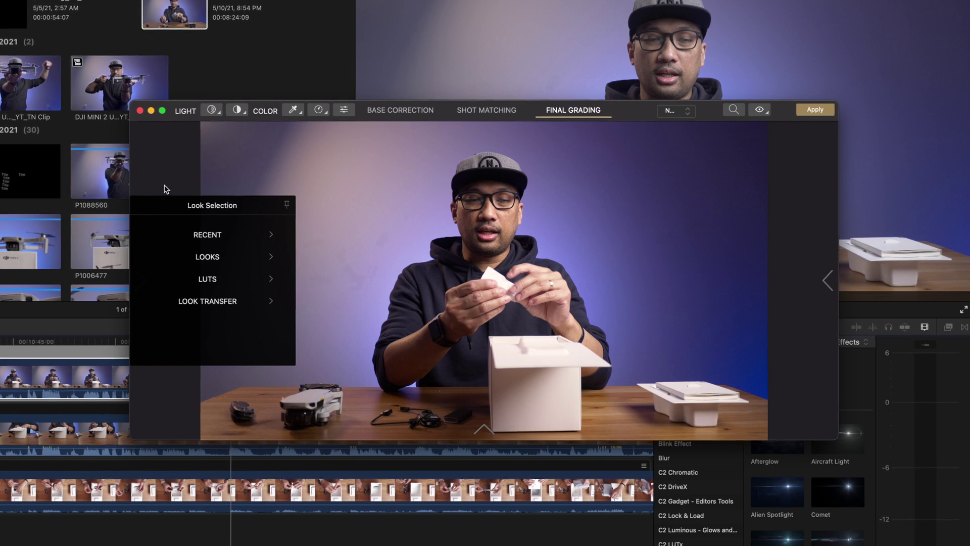
# - In the Grade panel, test darker exposure, then reset Exposure, Highlights and Midtones to neutral
pyautogui.click(828, 280)
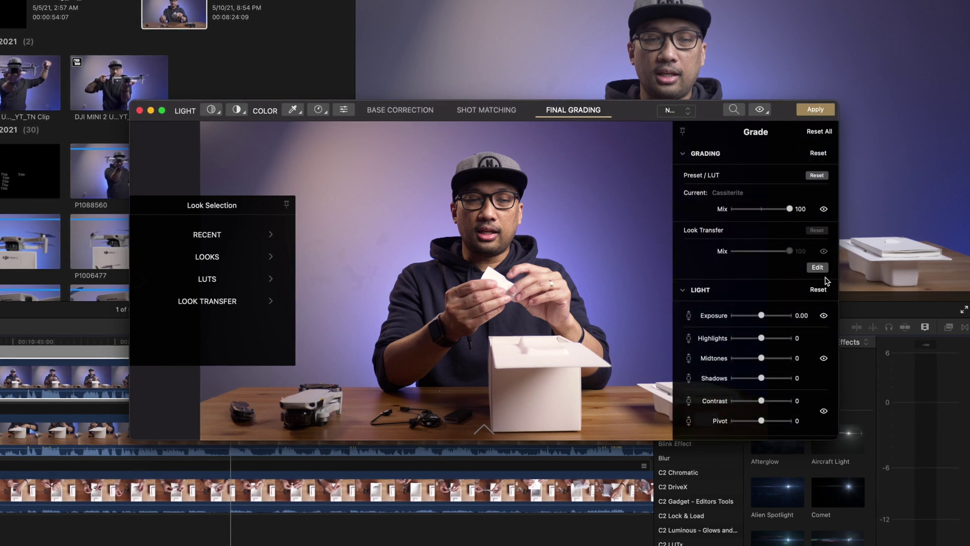
pyautogui.scroll(1, 749, 284)
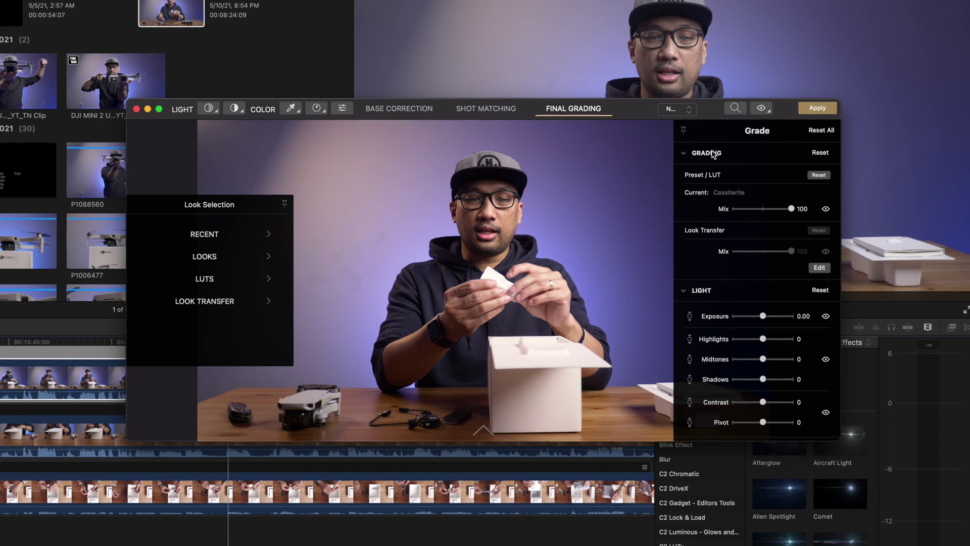
pyautogui.scroll(-1, 745, 326)
pyautogui.scroll(-5, 745, 326)
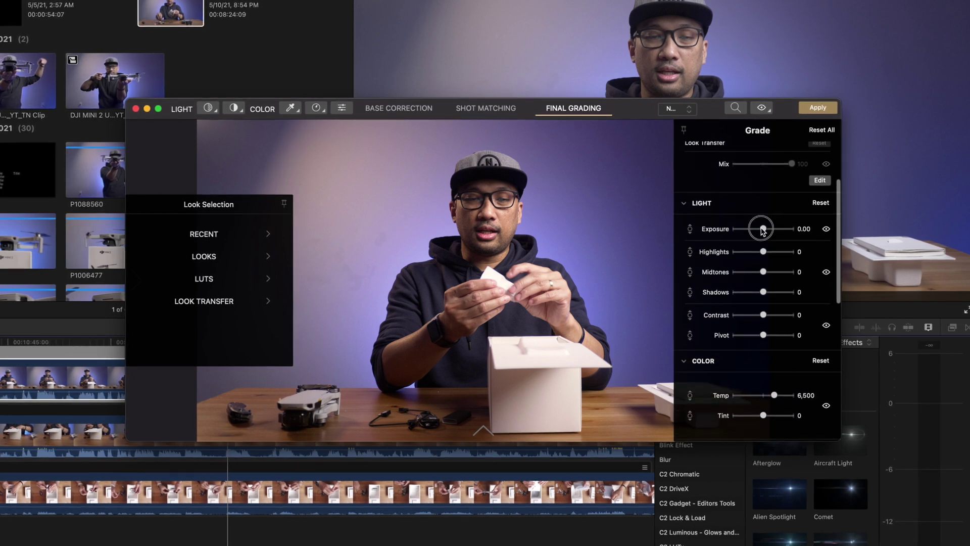
pyautogui.moveTo(762, 230); pyautogui.dragTo(782, 272)
pyautogui.doubleClick(782, 272)
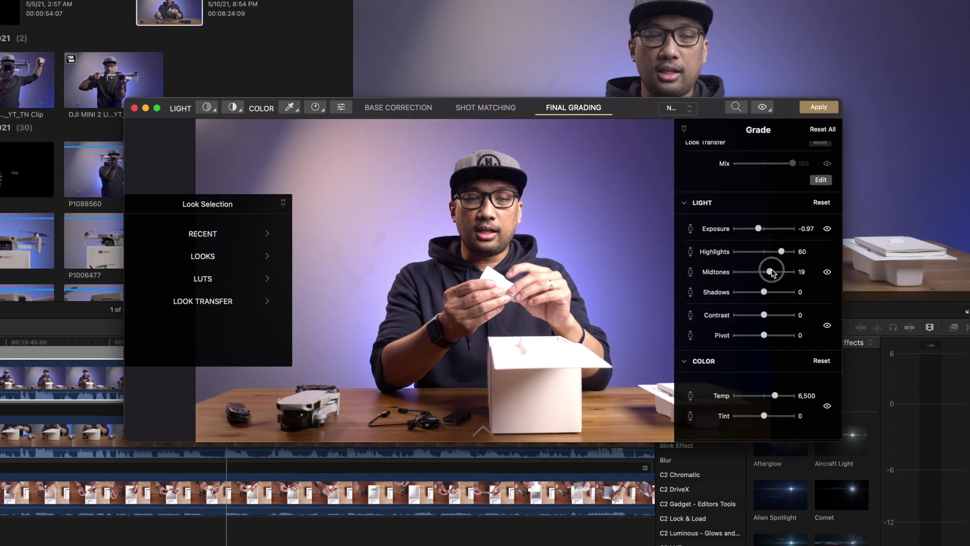
pyautogui.doubleClick(787, 252)
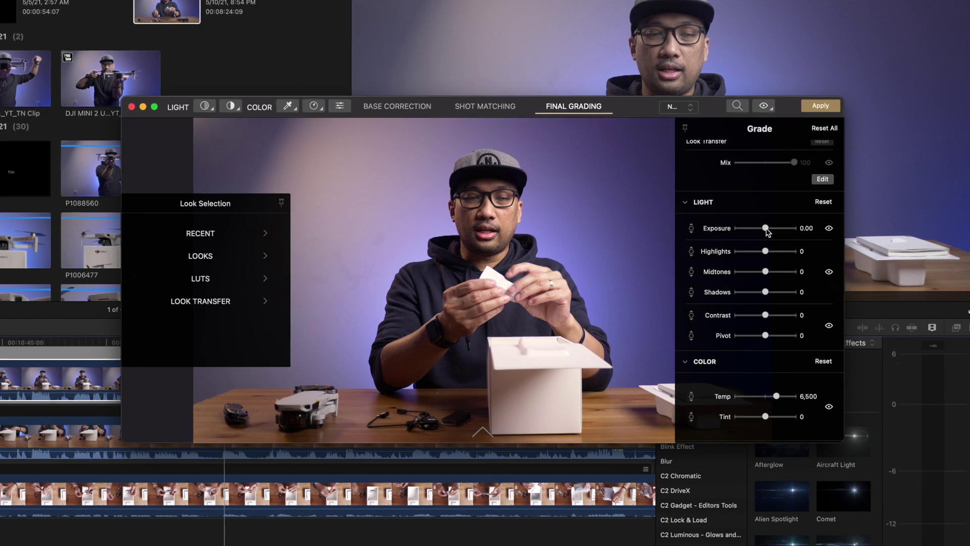
pyautogui.scroll(-8, 767, 230)
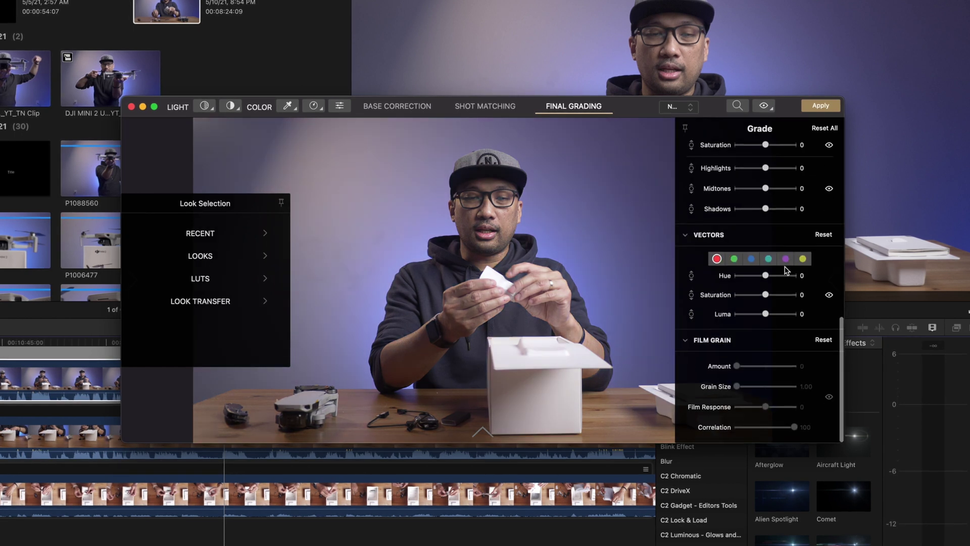
# - Enable Film Grain and raise its Amount to about 10
pyautogui.click(737, 369)
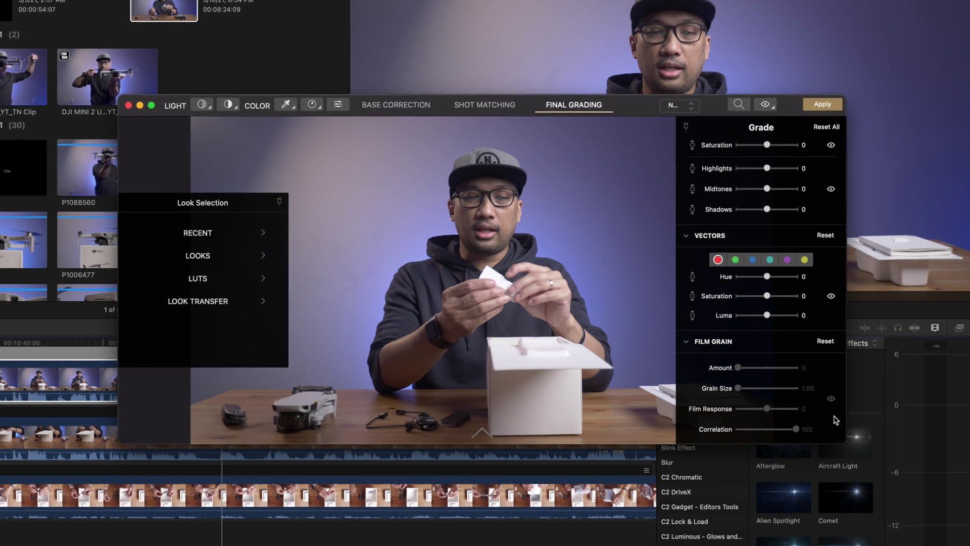
pyautogui.click(832, 399)
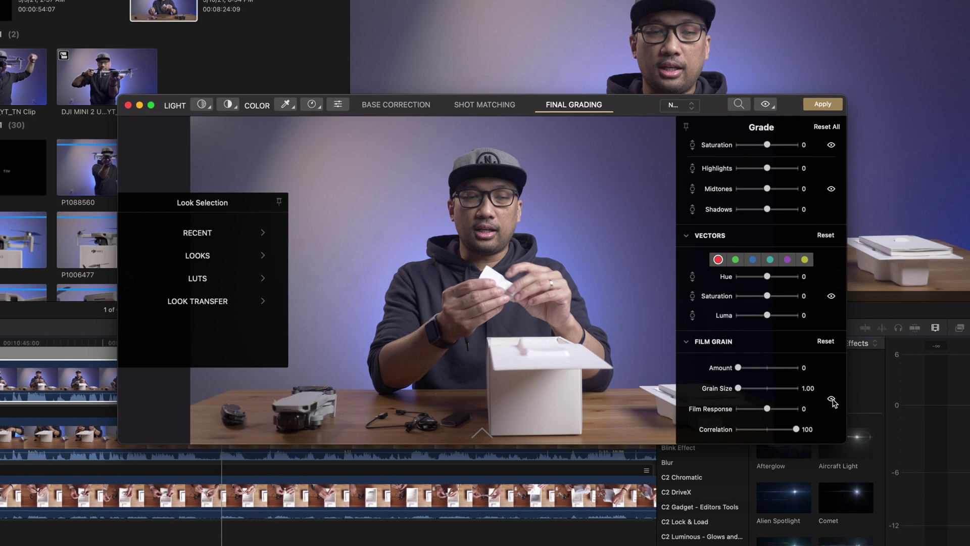
pyautogui.moveTo(738, 367); pyautogui.dragTo(749, 372)
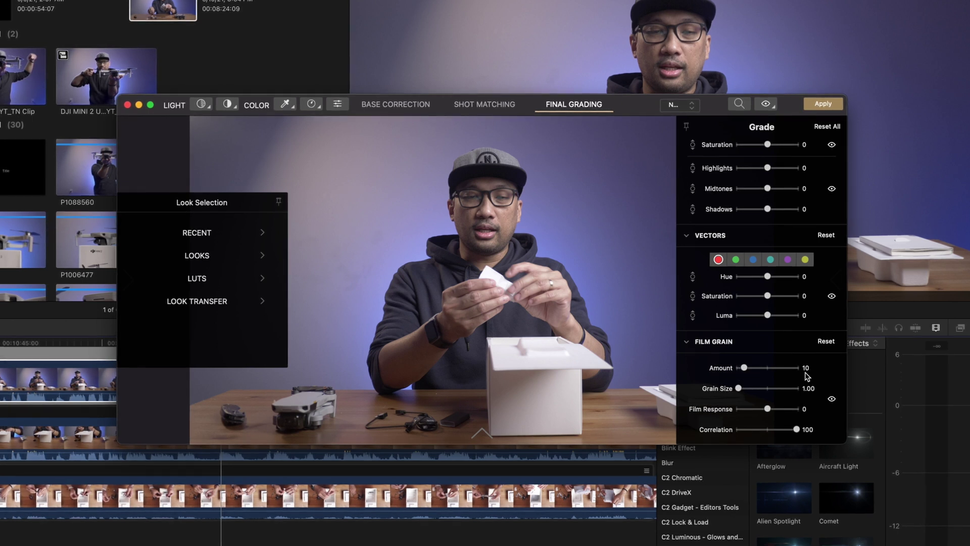
pyautogui.scroll(10, 766, 387)
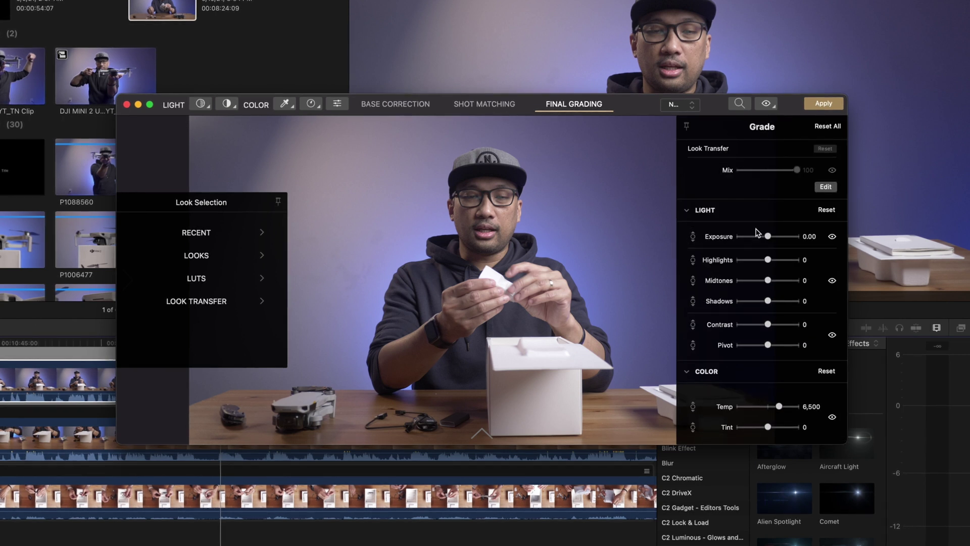
pyautogui.scroll(3, 757, 233)
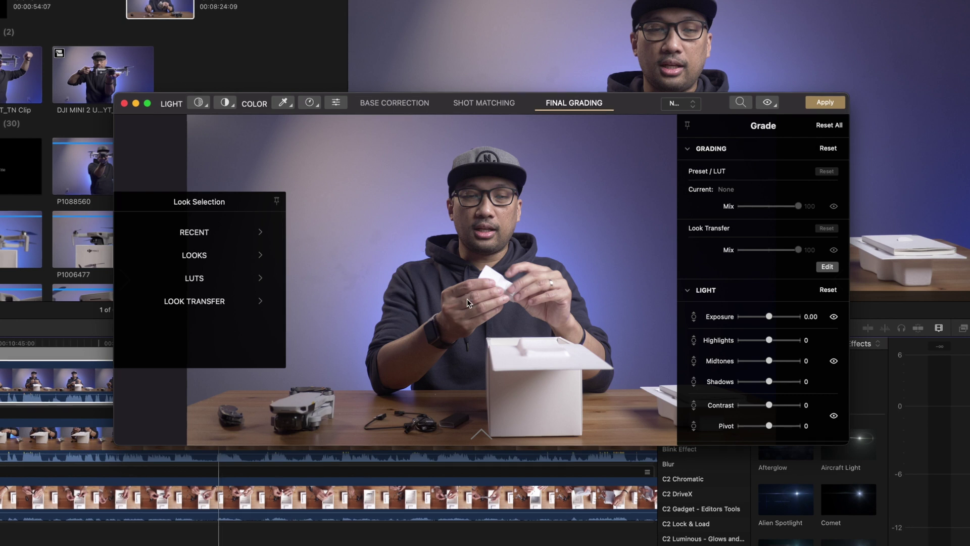
# - Hide the Look and Grade panels and scrub the thumbnail strip to later and earlier frames
pyautogui.press('Tab')
pyautogui.click(480, 434)
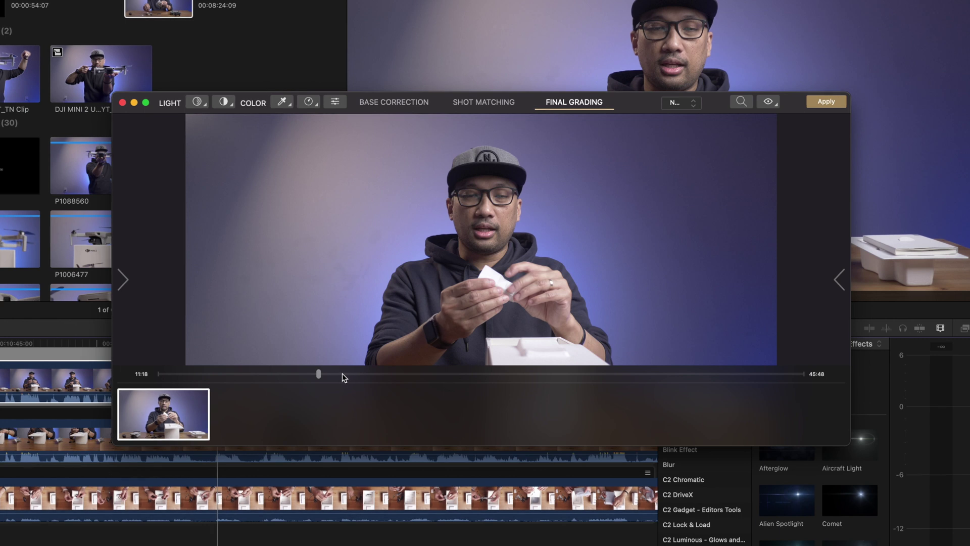
pyautogui.moveTo(342, 374); pyautogui.dragTo(579, 380)
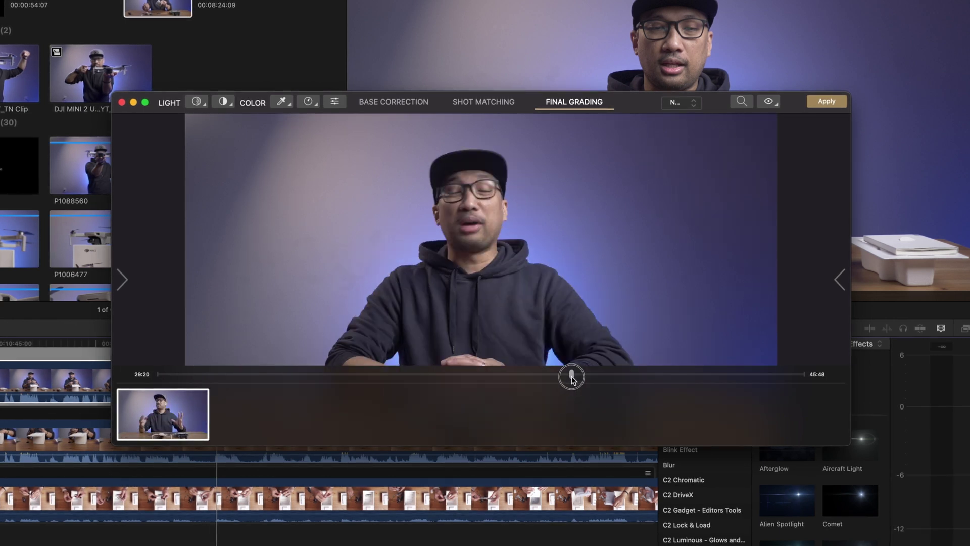
pyautogui.moveTo(572, 377); pyautogui.dragTo(279, 376)
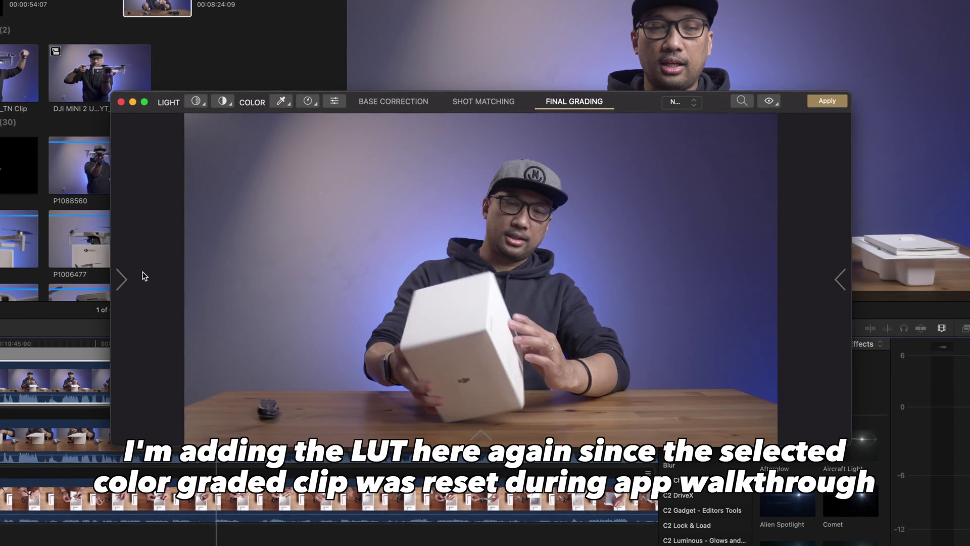
# - Reopen Look Selection, search LUTs for 'cass', and accept Cassiterite again
pyautogui.click(126, 283)
pyautogui.click(187, 279)
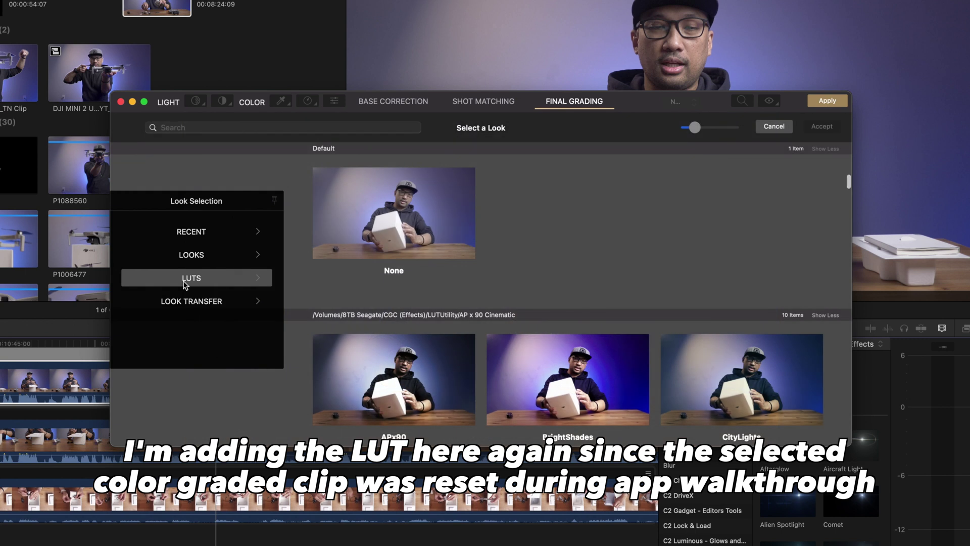
pyautogui.click(214, 127)
pyautogui.write('ca')
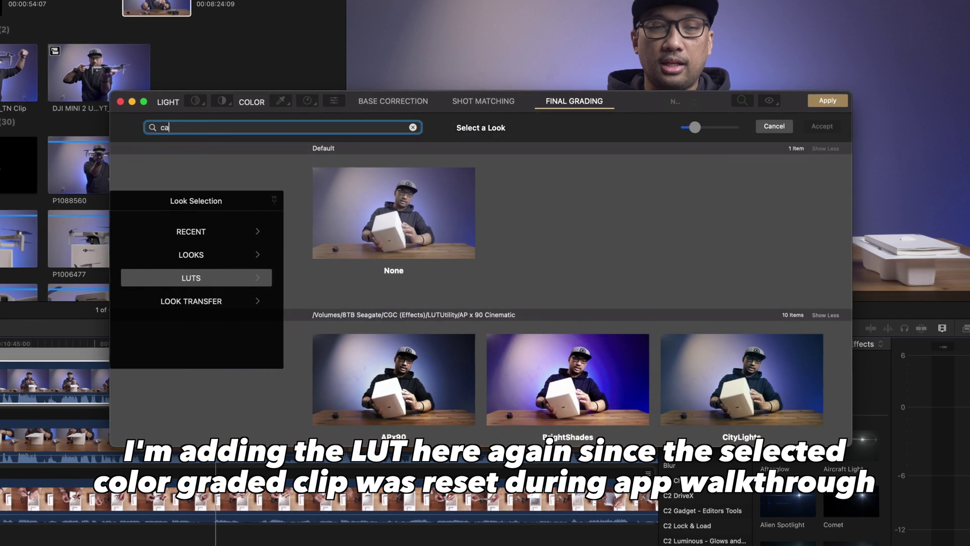
pyautogui.write('ss')
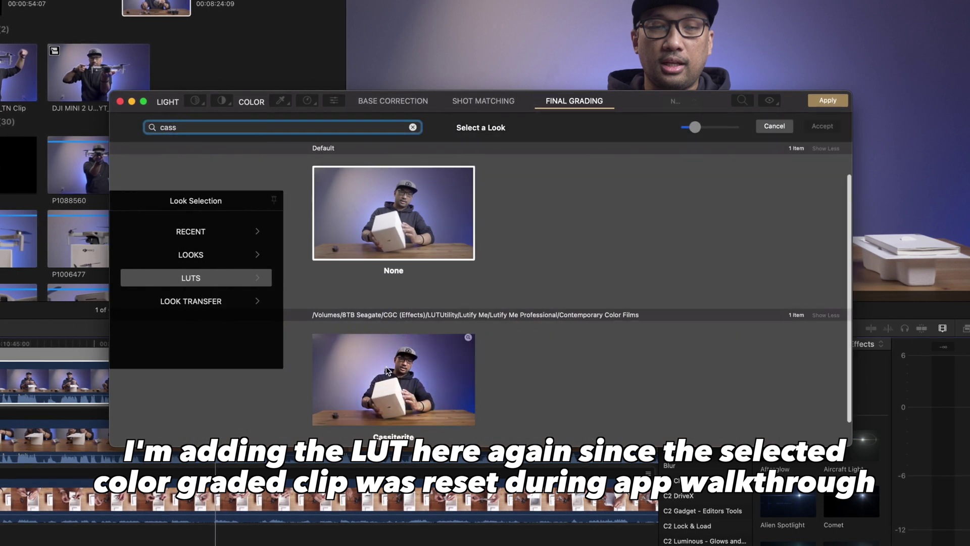
pyautogui.click(387, 370)
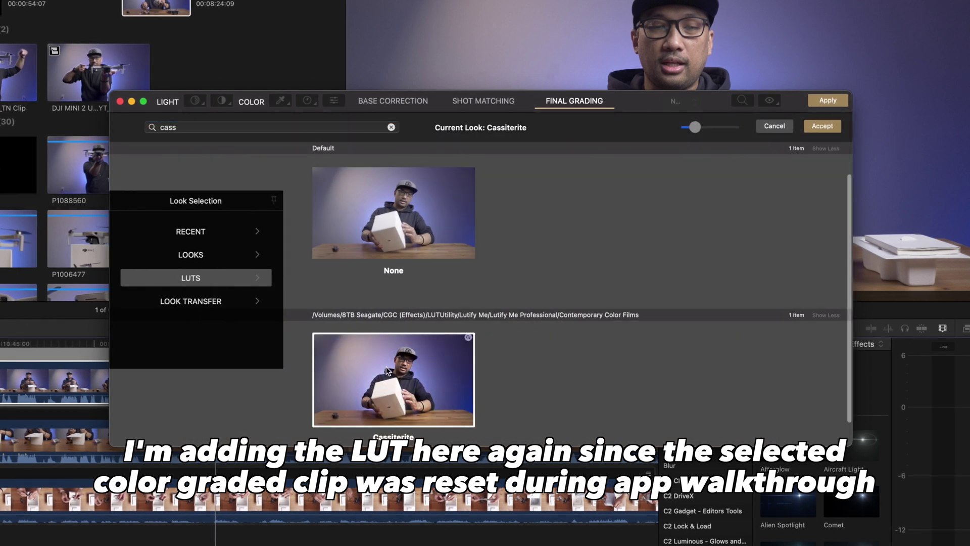
pyautogui.click(823, 125)
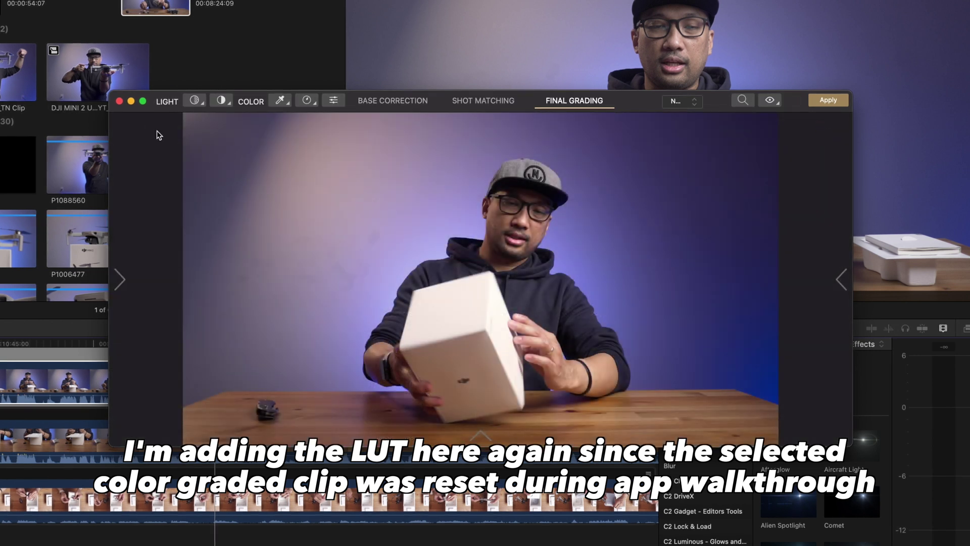
pyautogui.moveTo(109, 196)
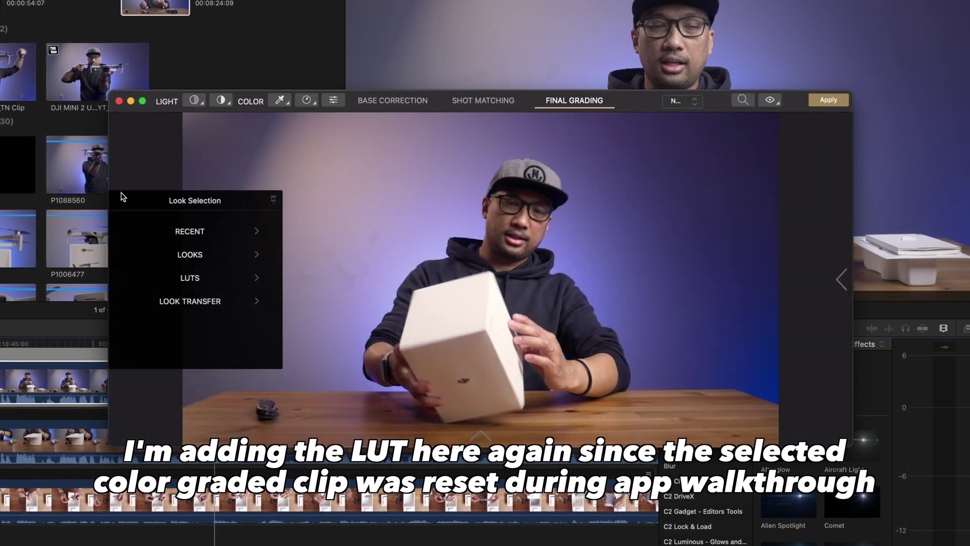
# - Switch Light to Shadows, Midtones, Highlights and lift the tones on the face
pyautogui.click(196, 100)
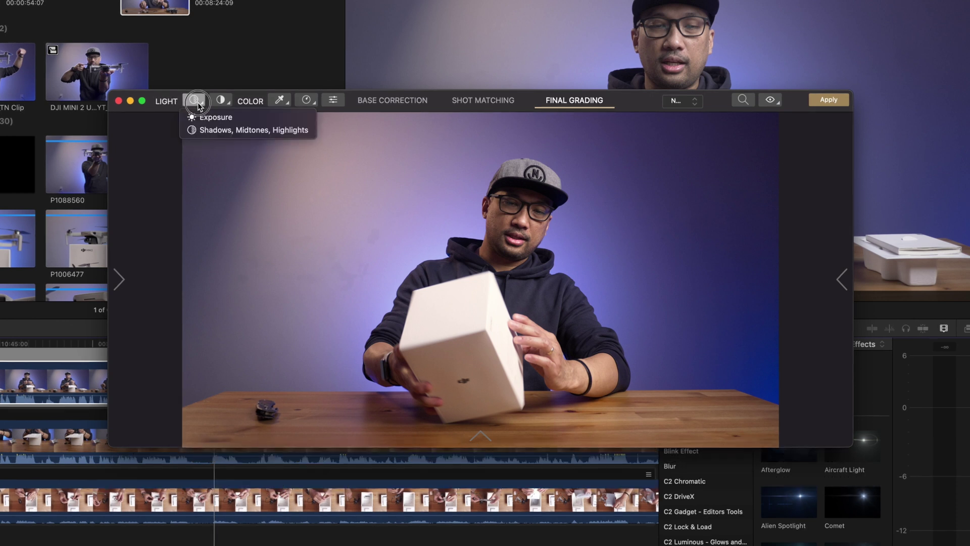
pyautogui.click(215, 130)
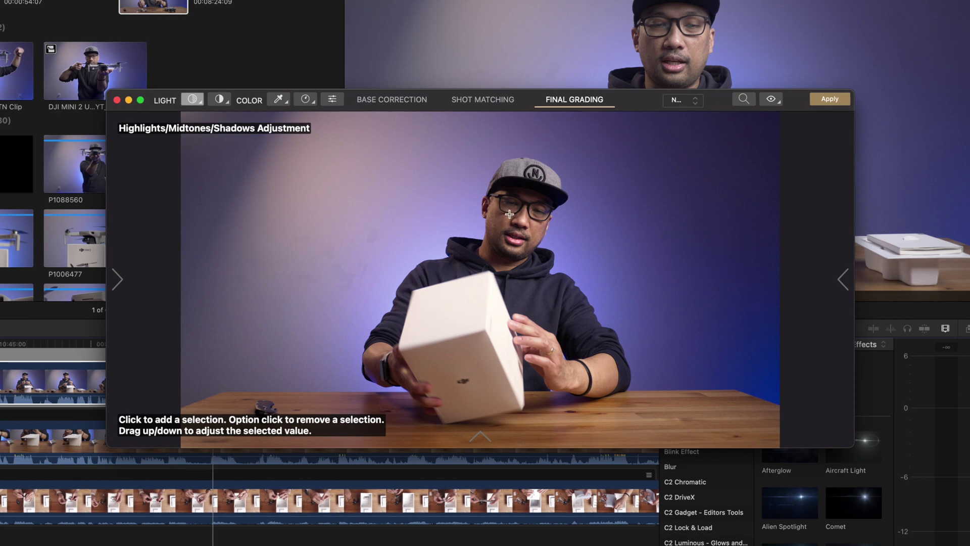
pyautogui.click(525, 204)
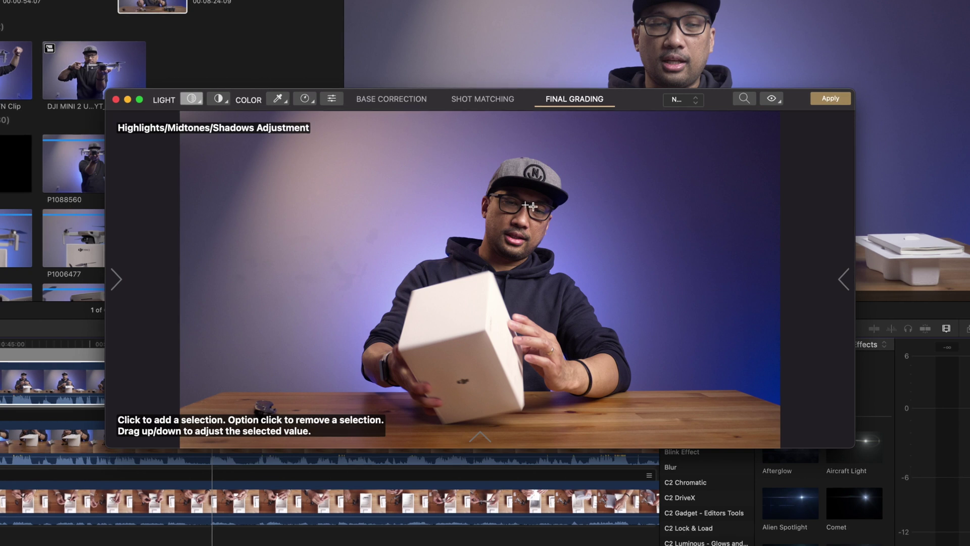
pyautogui.moveTo(528, 205)
pyautogui.mouseDown()
pyautogui.moveTo(527, 164)
pyautogui.moveTo(527, 230)
pyautogui.moveTo(527, 202)
pyautogui.mouseUp()
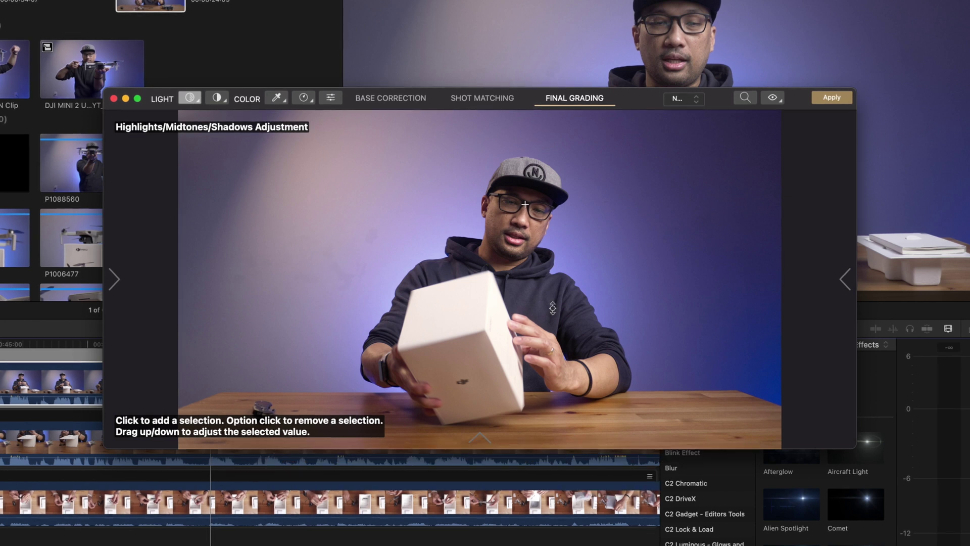
# - Add tonal selection points on the hoodie and the upper-right background
pyautogui.click(553, 307)
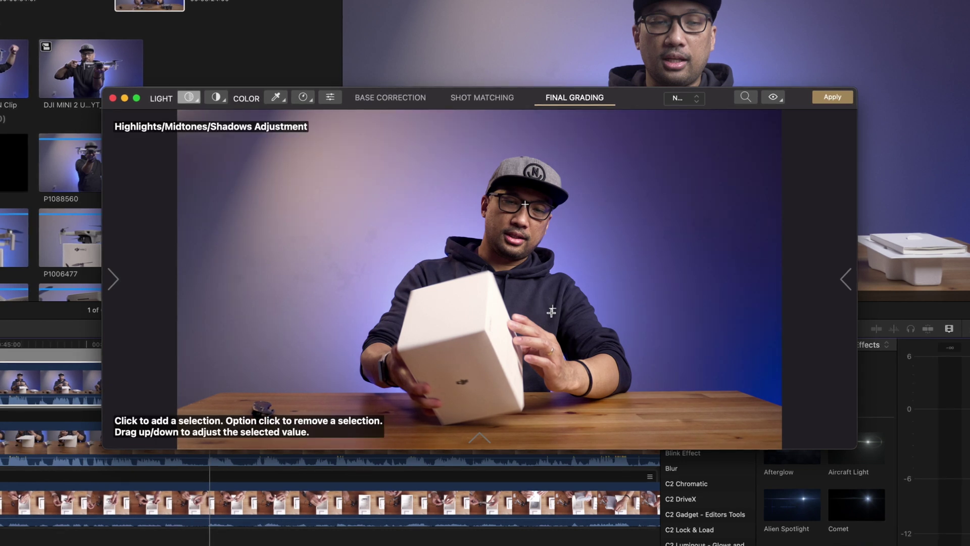
pyautogui.click(728, 154)
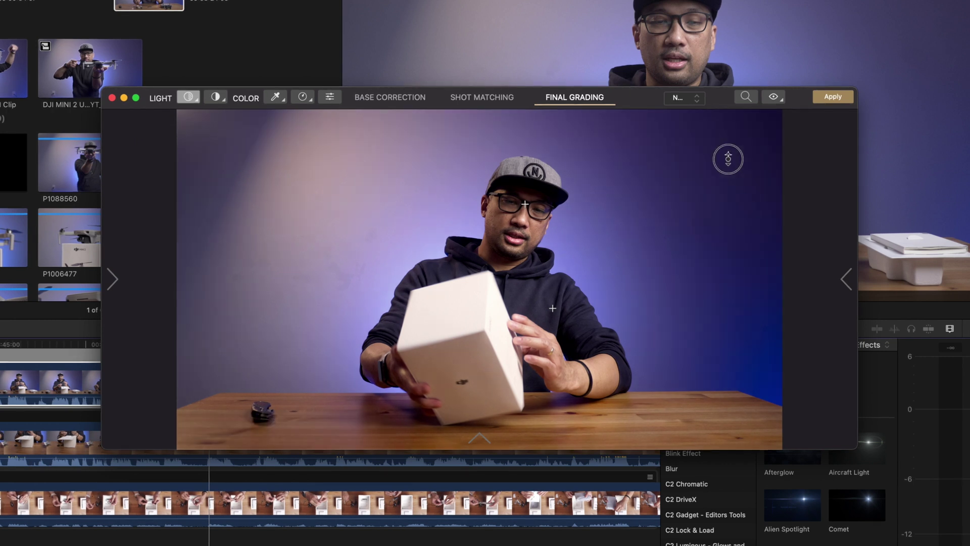
pyautogui.click(215, 97)
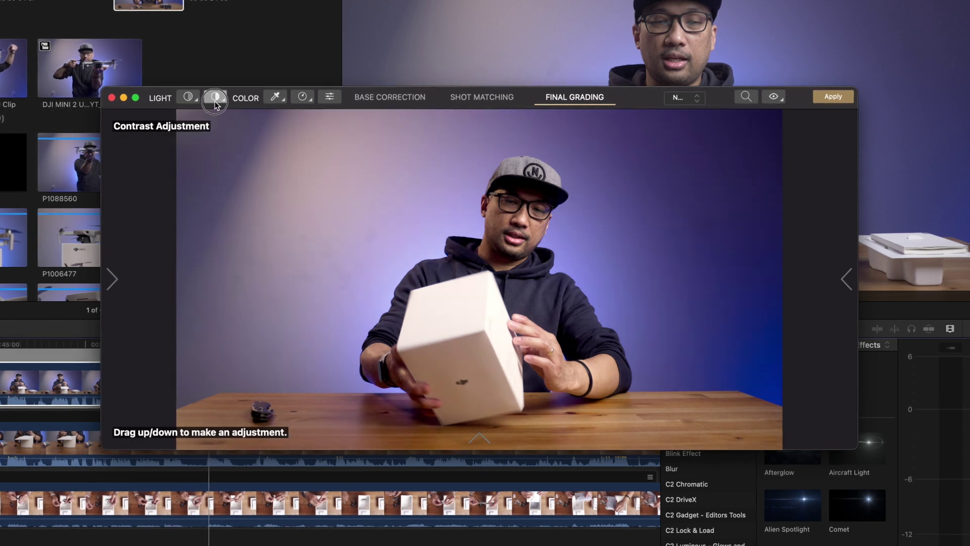
# - Check the Contrast tool's options, then switch to Exposure and brighten the whole image
pyautogui.moveTo(215, 103); pyautogui.dragTo(232, 114)
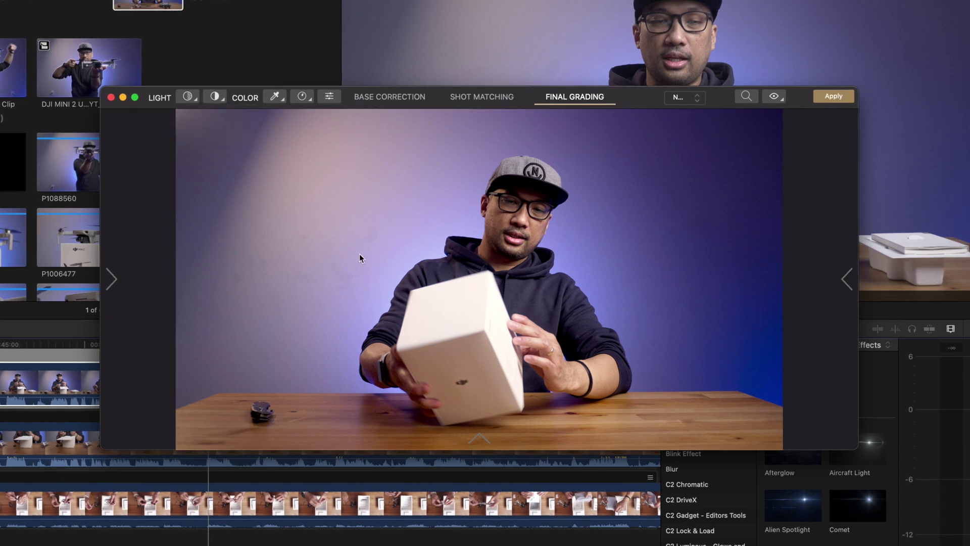
pyautogui.click(215, 97)
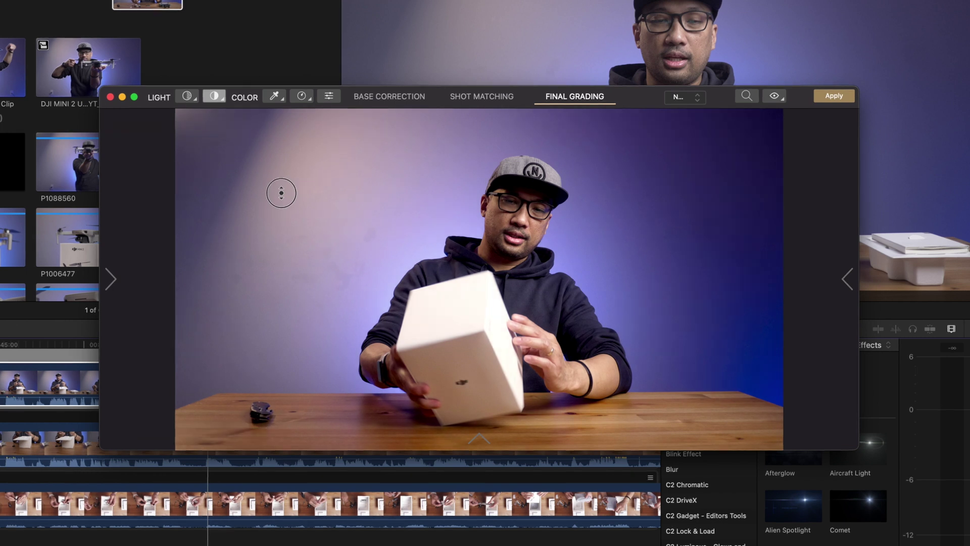
pyautogui.click(188, 96)
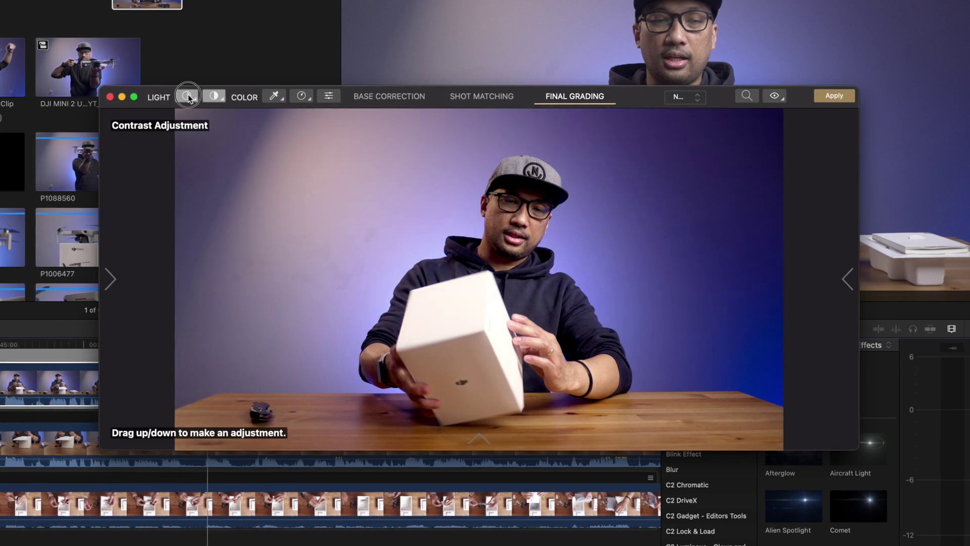
pyautogui.moveTo(188, 96); pyautogui.dragTo(201, 113)
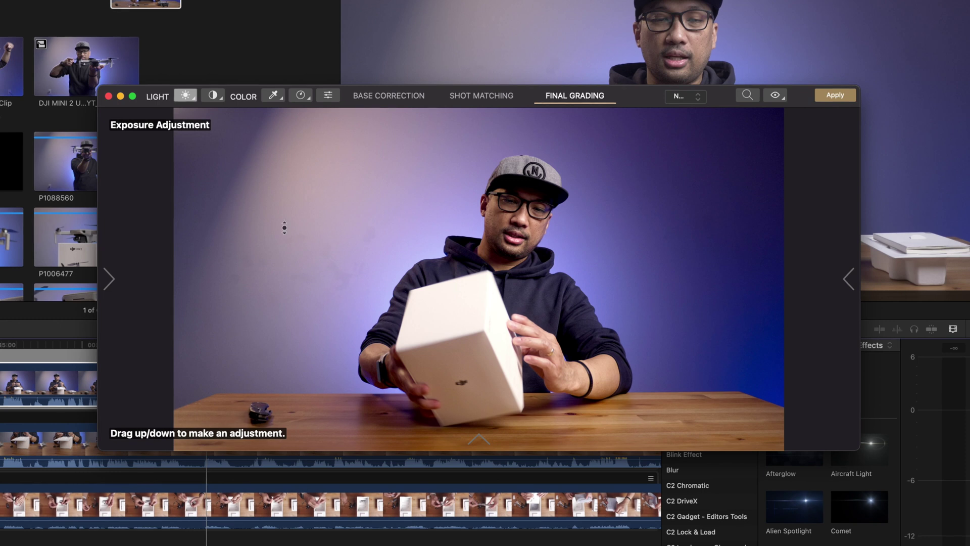
pyautogui.moveTo(230, 173)
pyautogui.mouseDown()
pyautogui.moveTo(231, 161)
pyautogui.moveTo(228, 169)
pyautogui.mouseUp()
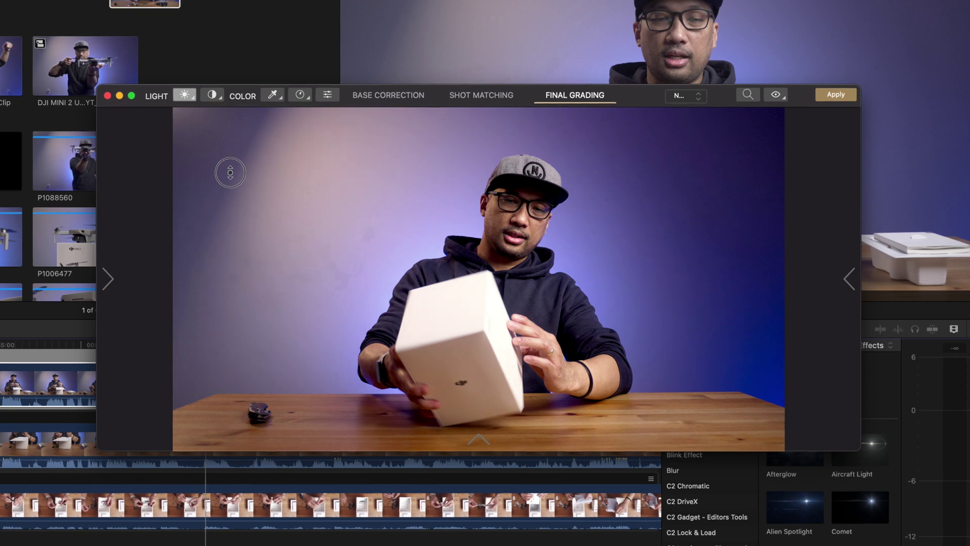
pyautogui.press('h')
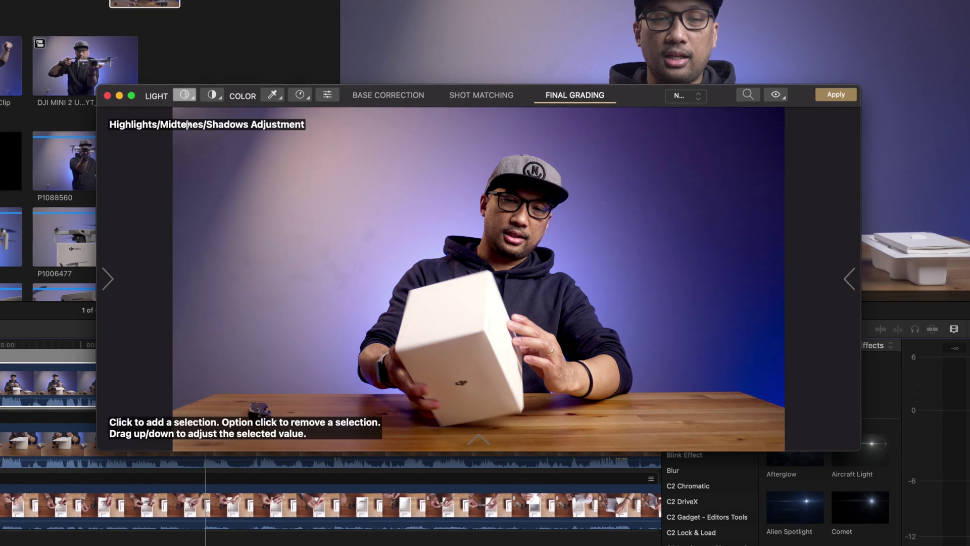
# - With Shadows, Midtones, Highlights, darken the white box, then apply the grade
pyautogui.click(185, 95)
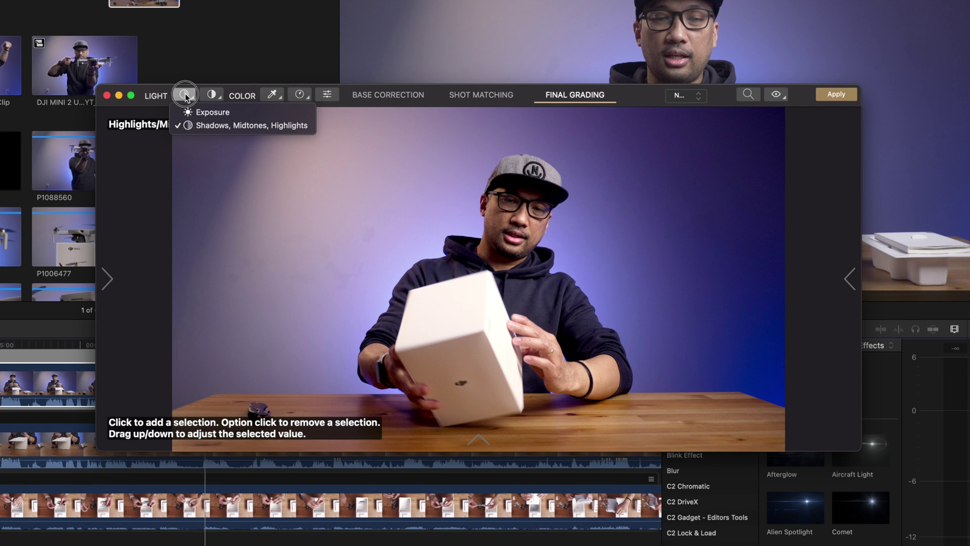
pyautogui.click(186, 95)
pyautogui.click(186, 95)
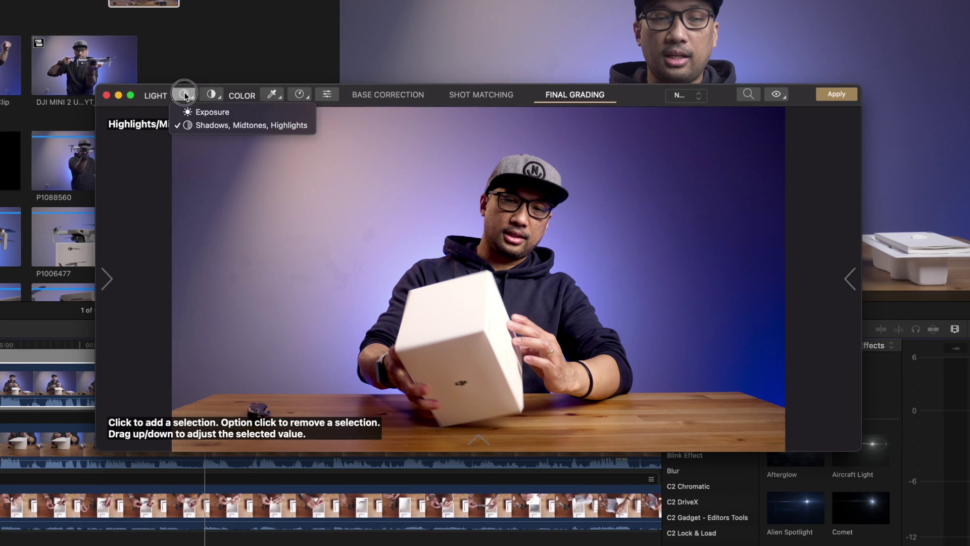
pyautogui.click(197, 127)
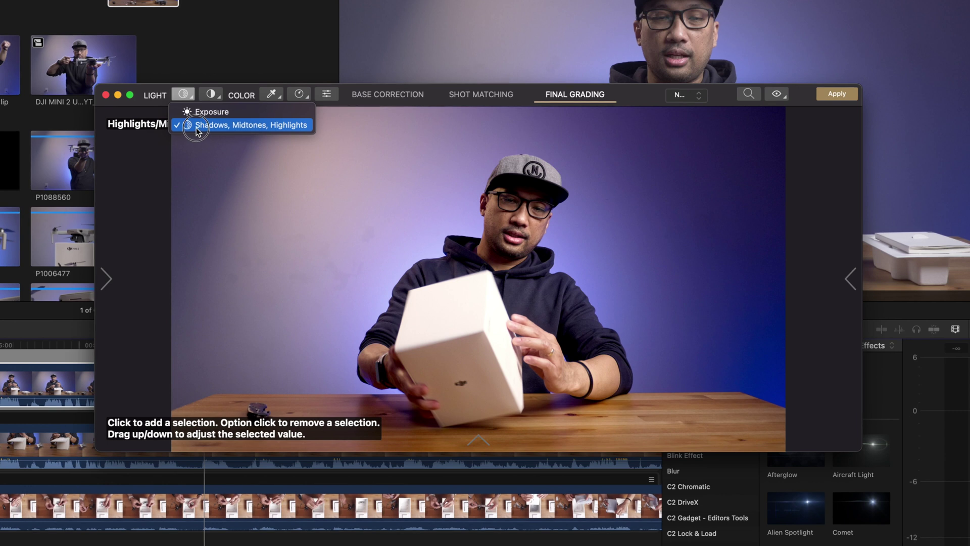
pyautogui.click(197, 130)
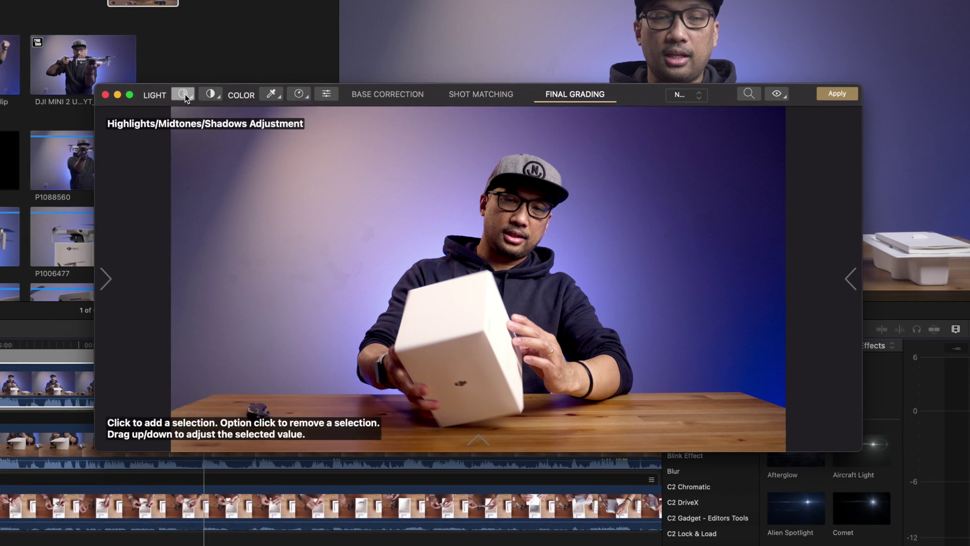
pyautogui.moveTo(480, 314); pyautogui.dragTo(479, 316)
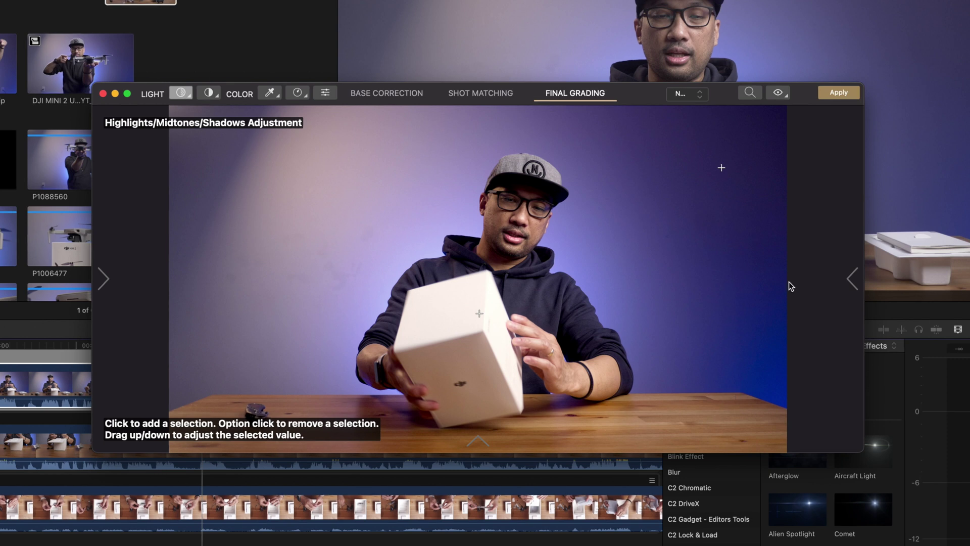
pyautogui.click(839, 93)
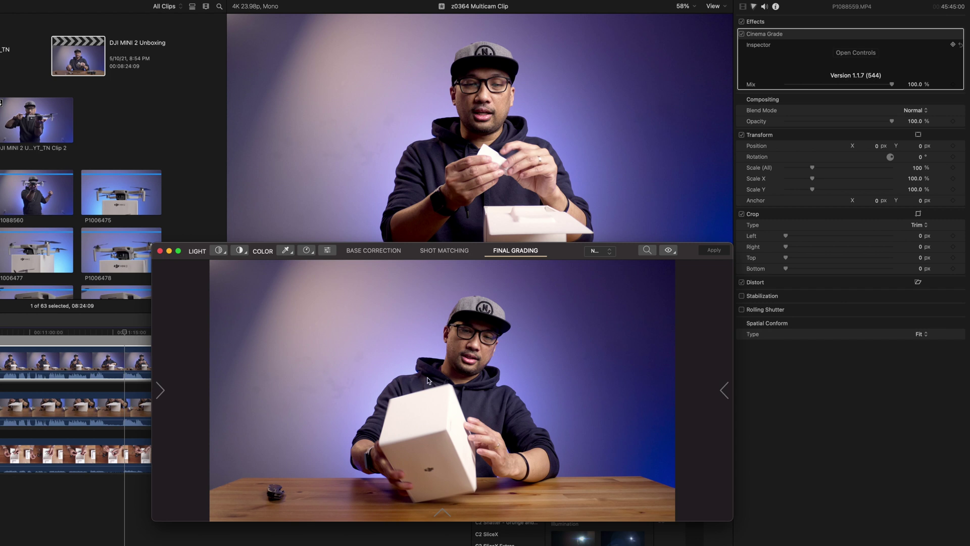
# - Close the Cinema Grade window to return to the graded clip in the viewer
pyautogui.click(160, 251)
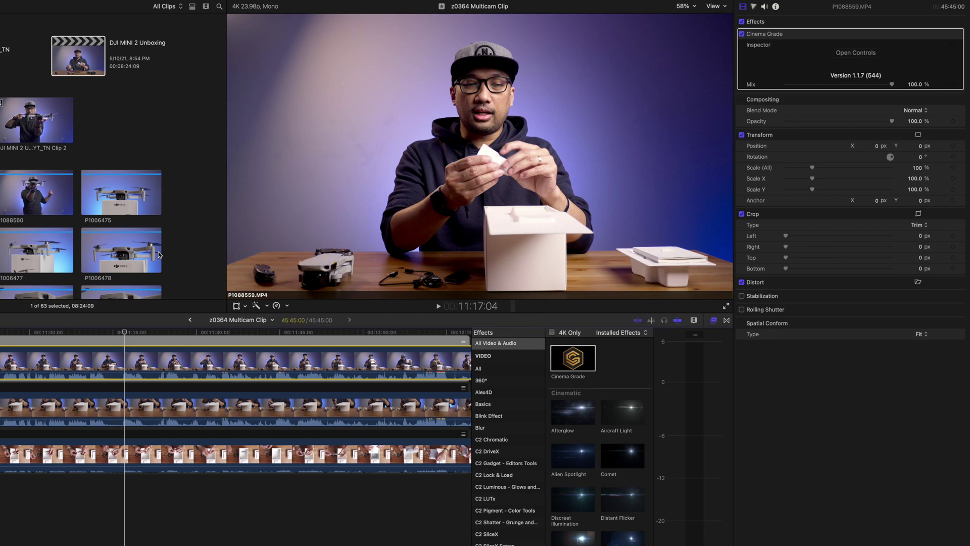